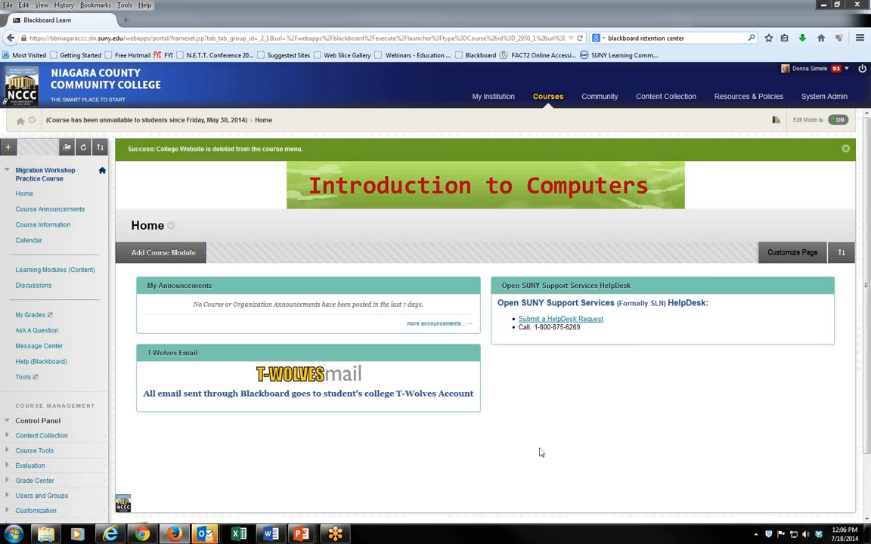
# - Switch to the PowerPoint presentation's welcome slide and return to the Blackboard course page
pyautogui.moveTo(306, 537)
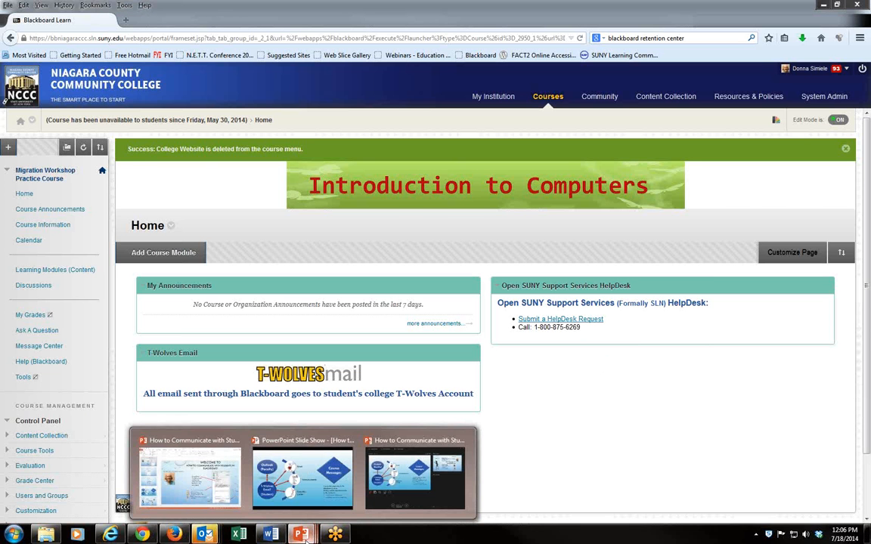
pyautogui.click(189, 474)
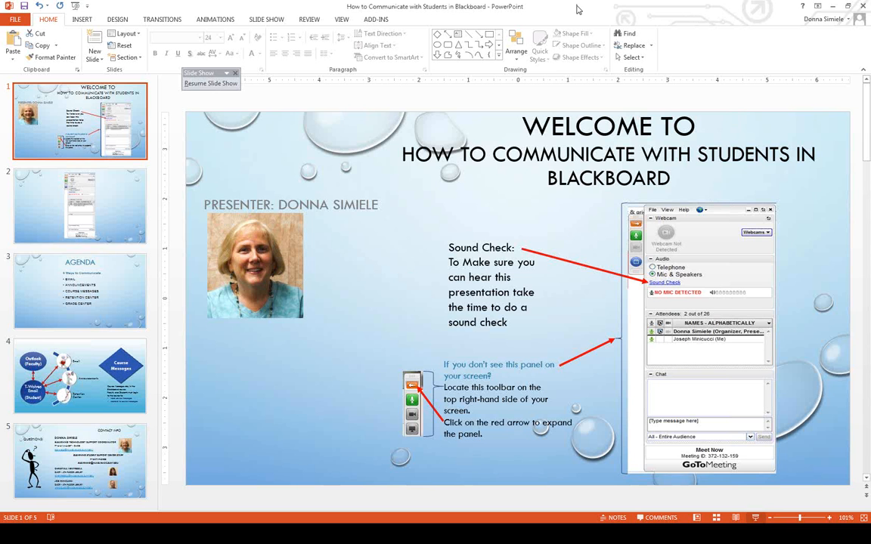
pyautogui.click(730, 24)
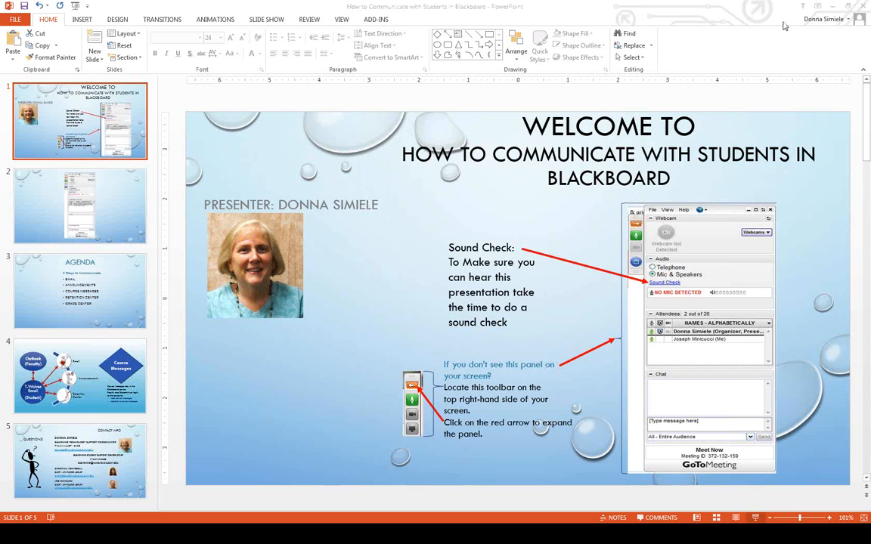
pyautogui.click(833, 9)
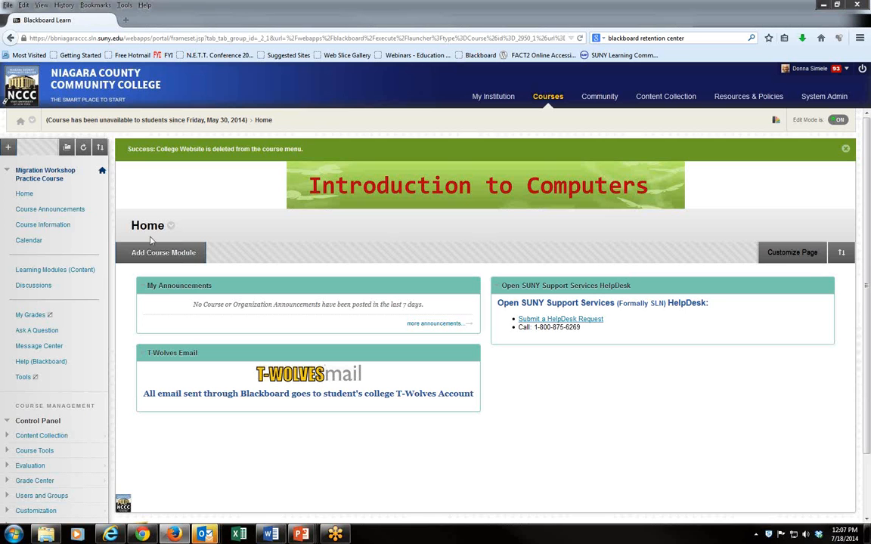
# - Add a course menu tool link of type Email named Send Email and make it available to users
pyautogui.click(9, 148)
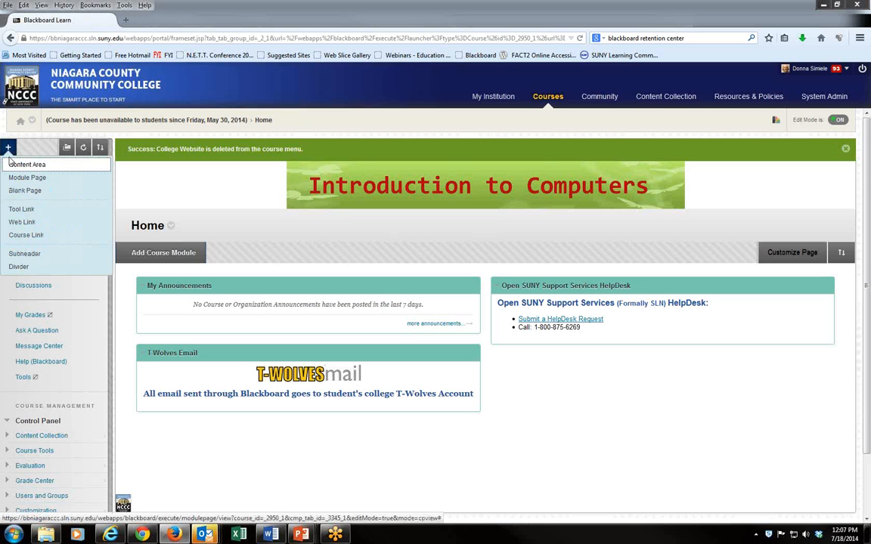
pyautogui.click(13, 210)
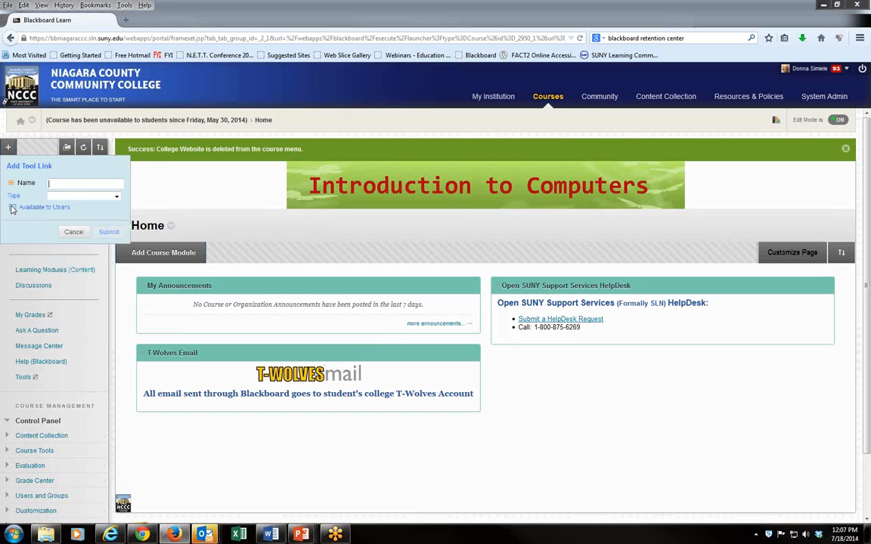
pyautogui.click(99, 198)
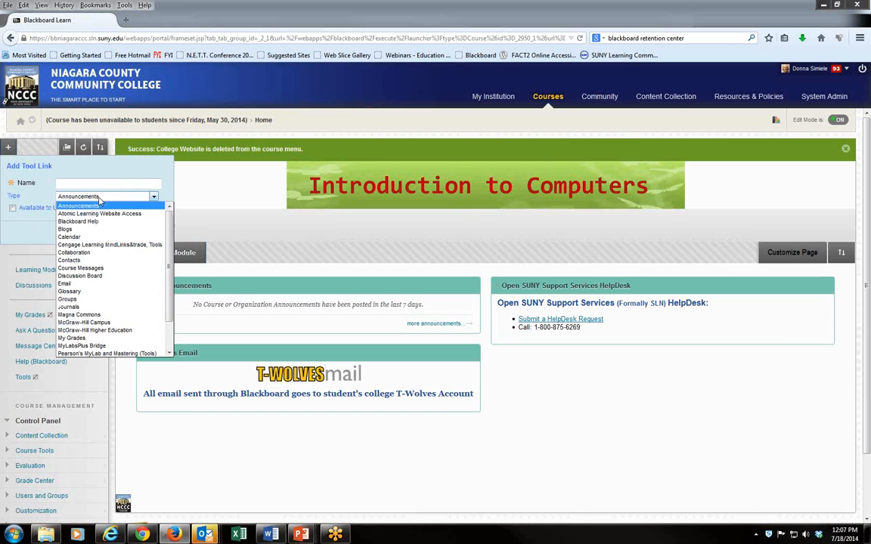
pyautogui.click(70, 284)
pyautogui.click(65, 183)
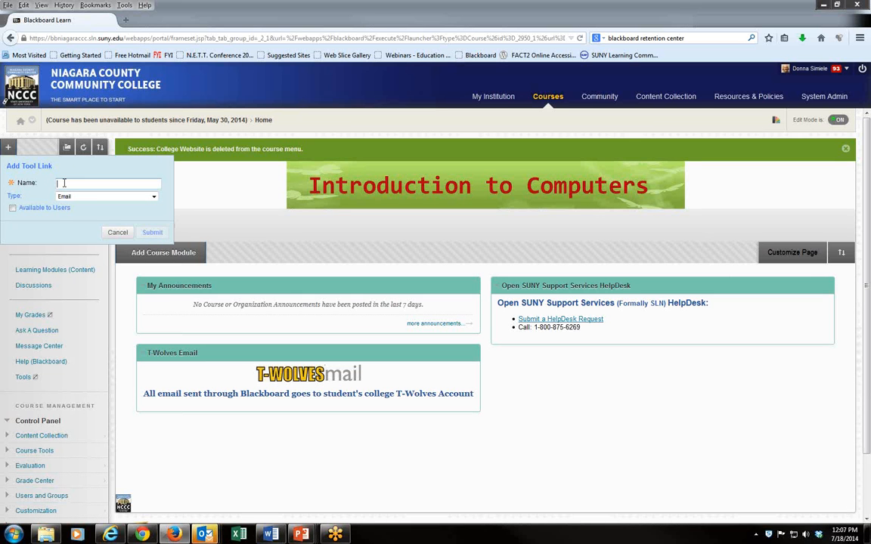
pyautogui.write('Send')
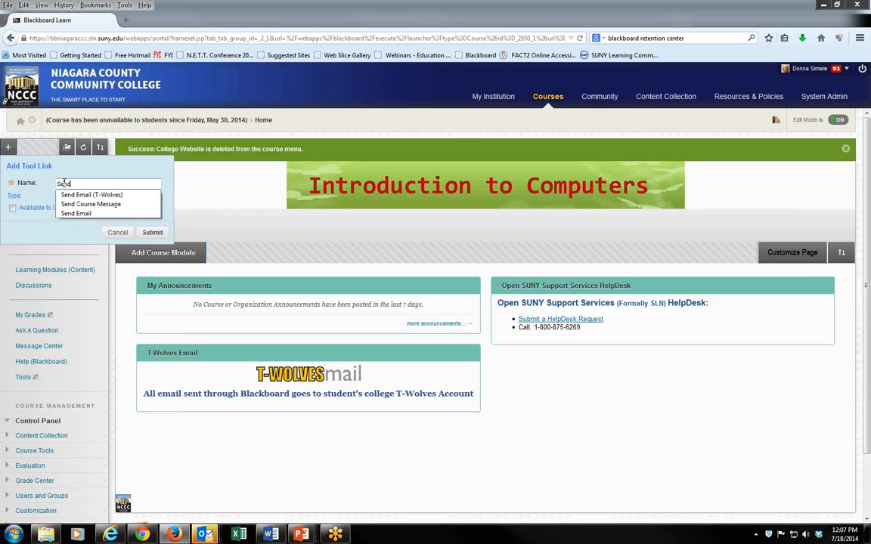
pyautogui.write(' Email')
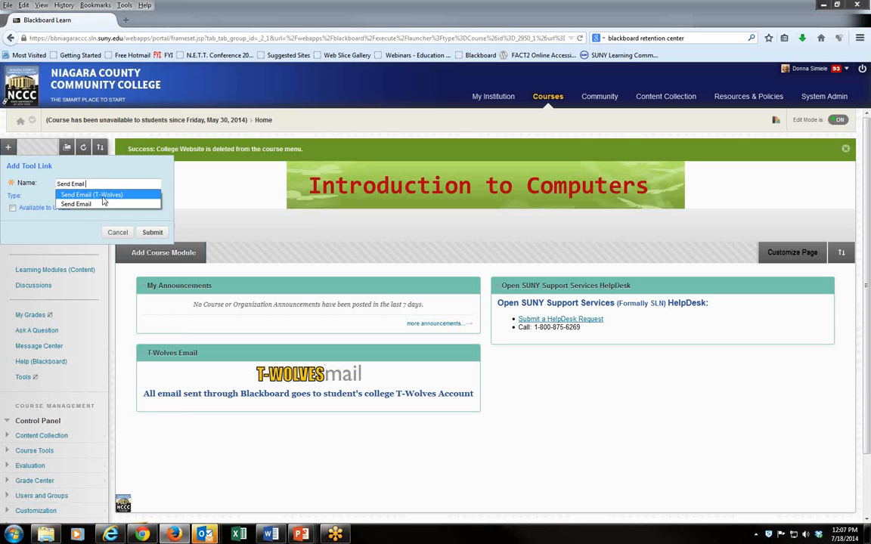
pyautogui.click(58, 226)
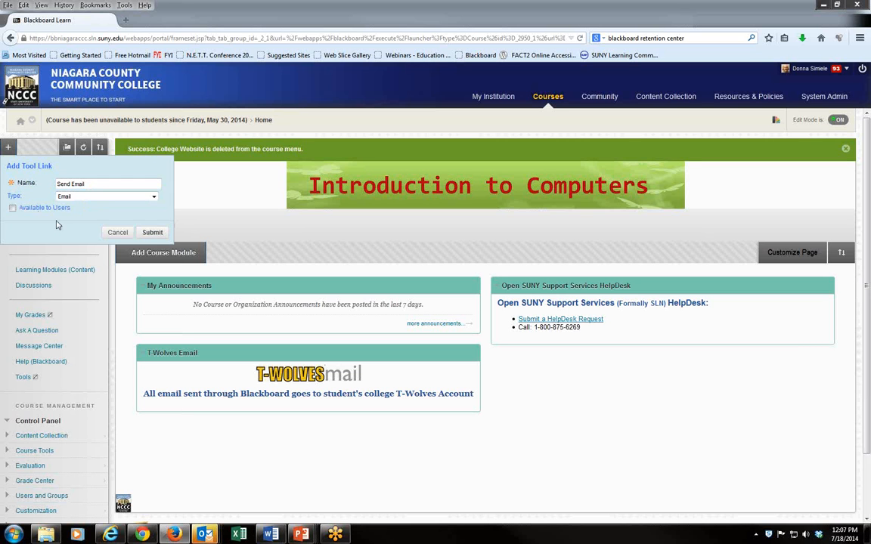
pyautogui.click(12, 208)
pyautogui.click(151, 233)
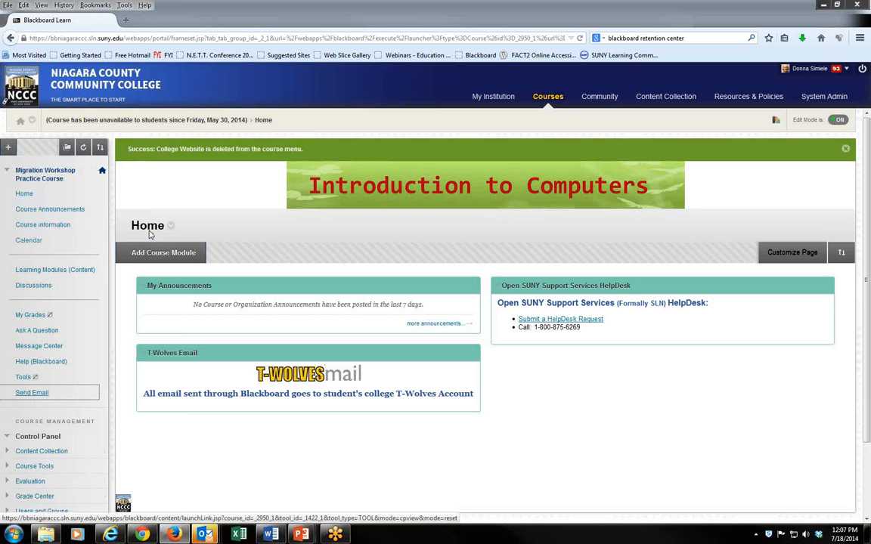
# - Open the new Send Email link and choose to email Single / Select Users
pyautogui.click(36, 394)
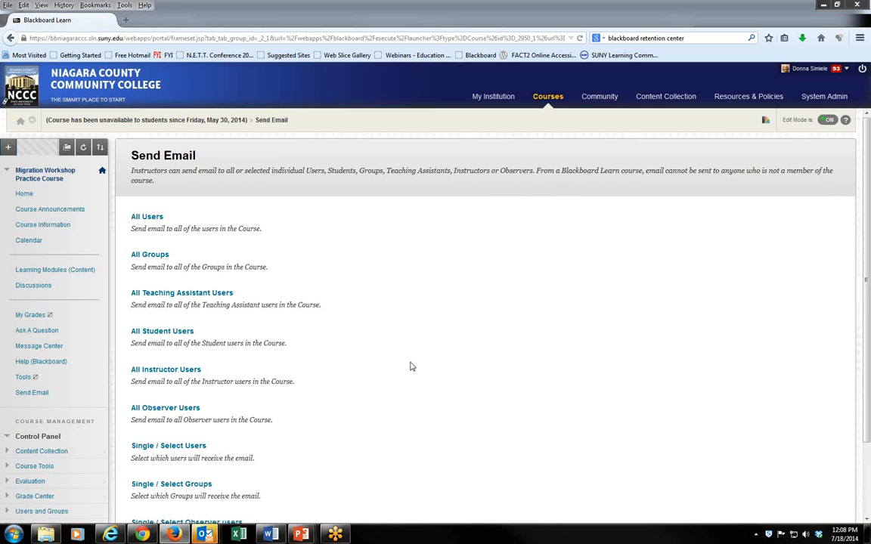
pyautogui.scroll(-2, 410, 366)
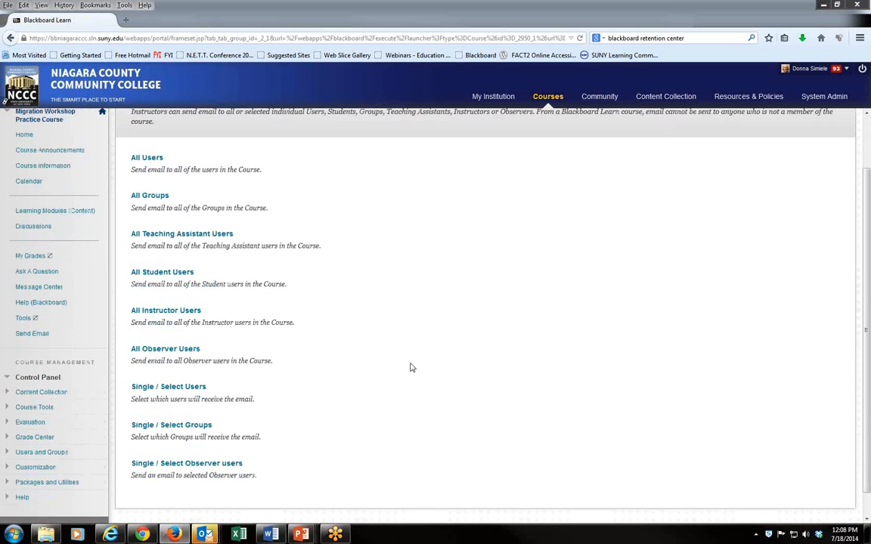
pyautogui.click(170, 389)
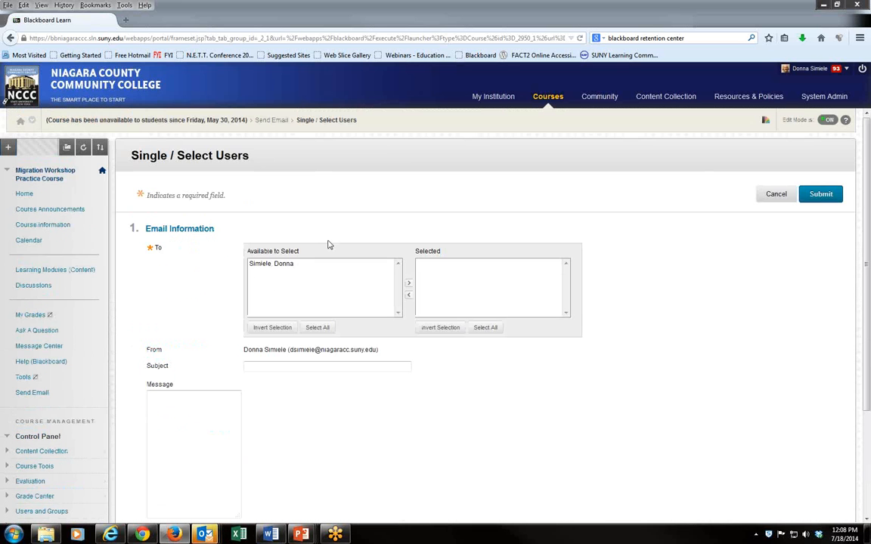
# - Start an email to the selected course member with Return Receipt ticked, and cancel it
pyautogui.click(281, 266)
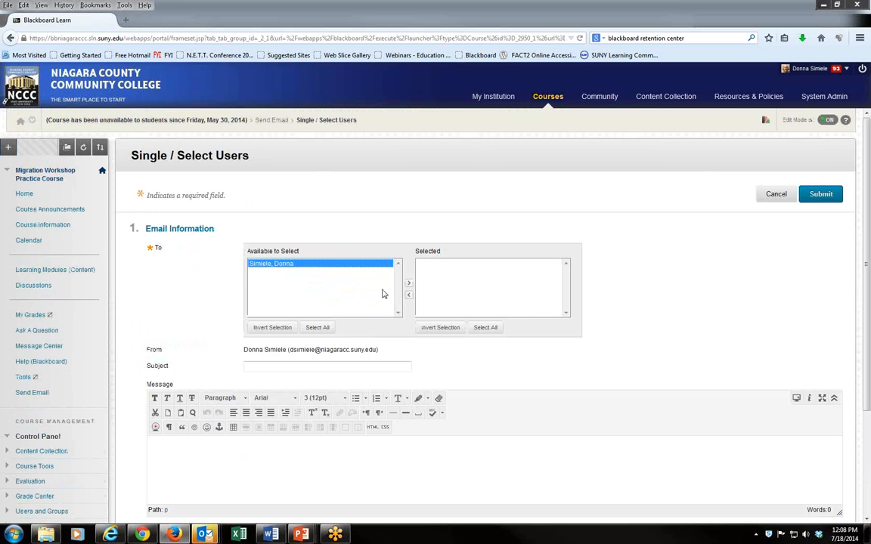
pyautogui.click(408, 283)
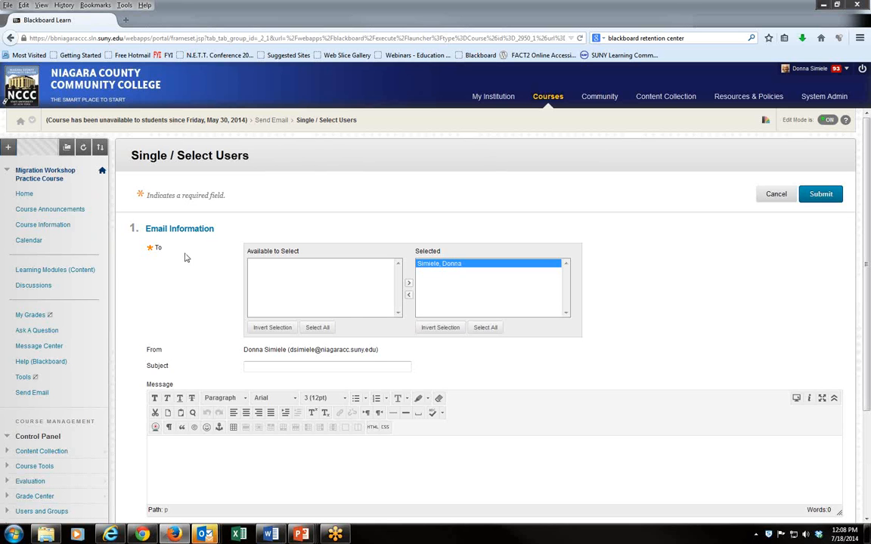
pyautogui.click(282, 364)
pyautogui.scroll(-3, 458, 449)
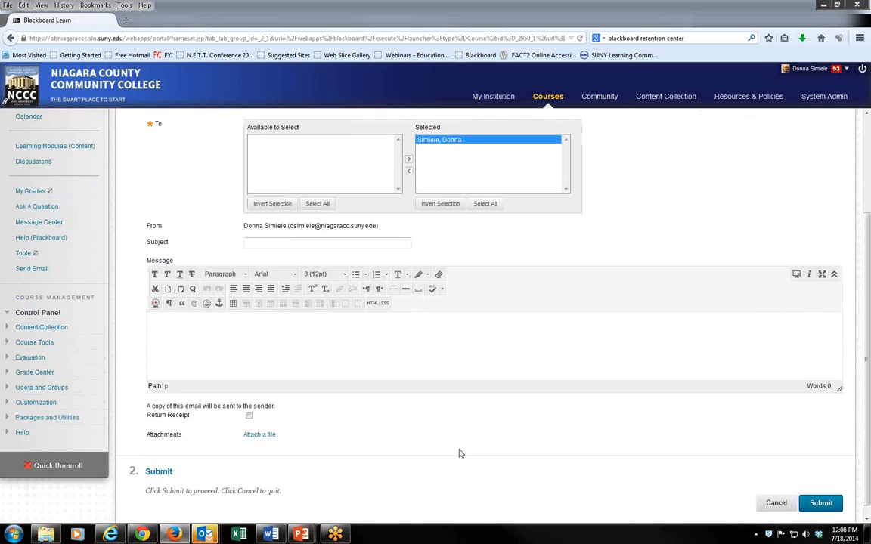
pyautogui.scroll(-1, 461, 453)
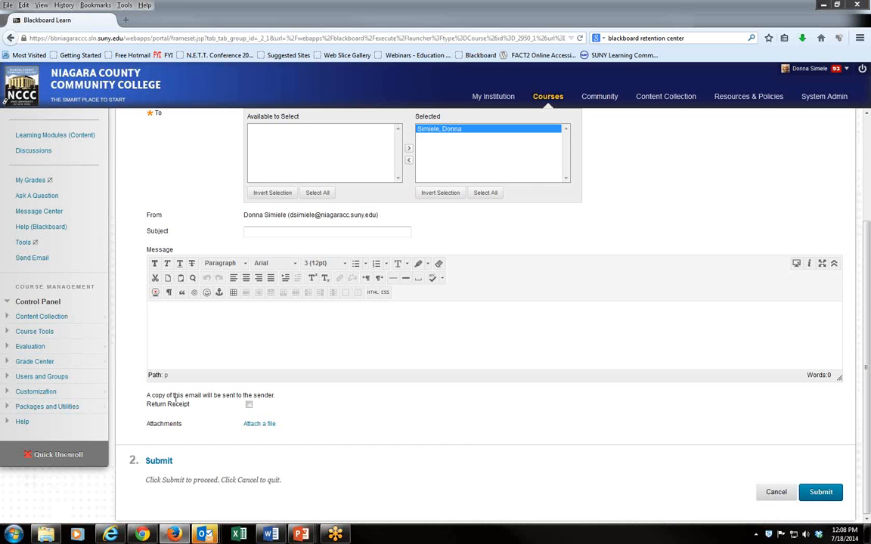
pyautogui.click(250, 406)
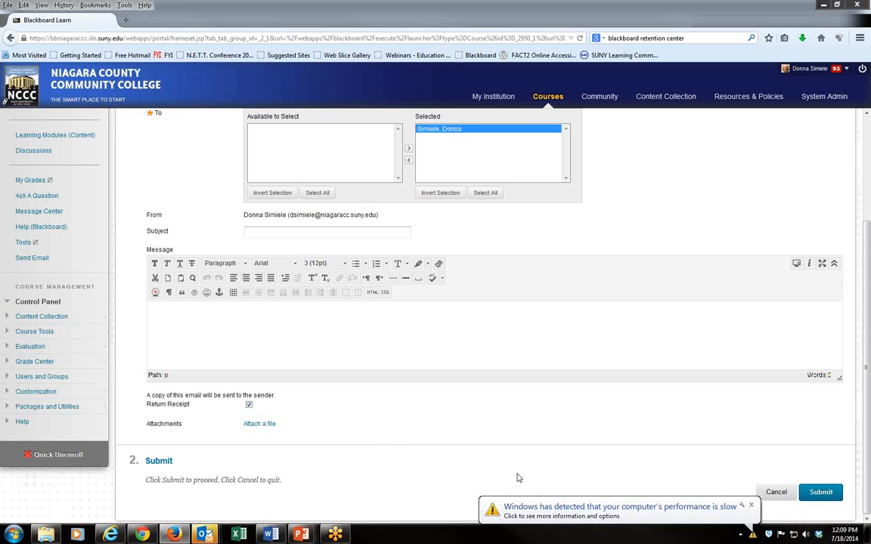
pyautogui.click(776, 494)
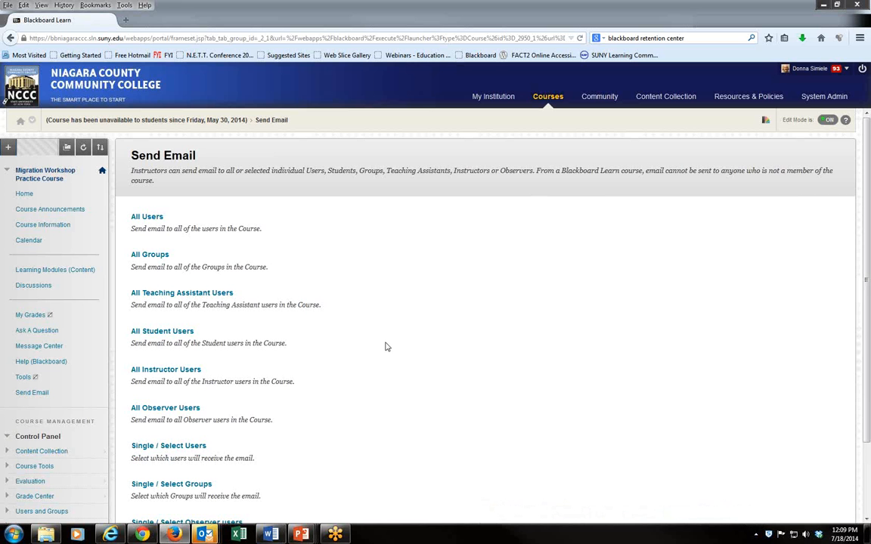
# - Open the Full Grade Center from the Control Panel's Grade Center section
pyautogui.scroll(-1, 95, 455)
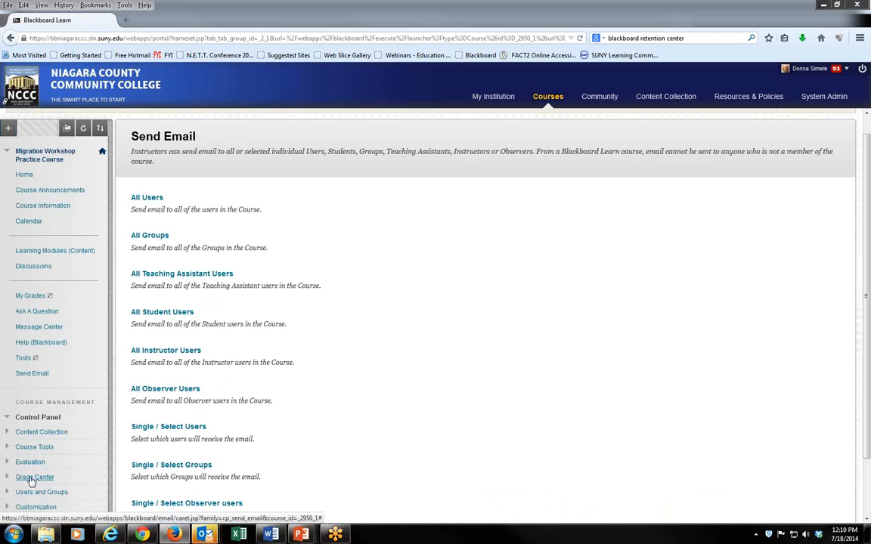
pyautogui.click(31, 478)
pyautogui.scroll(-1, 30, 482)
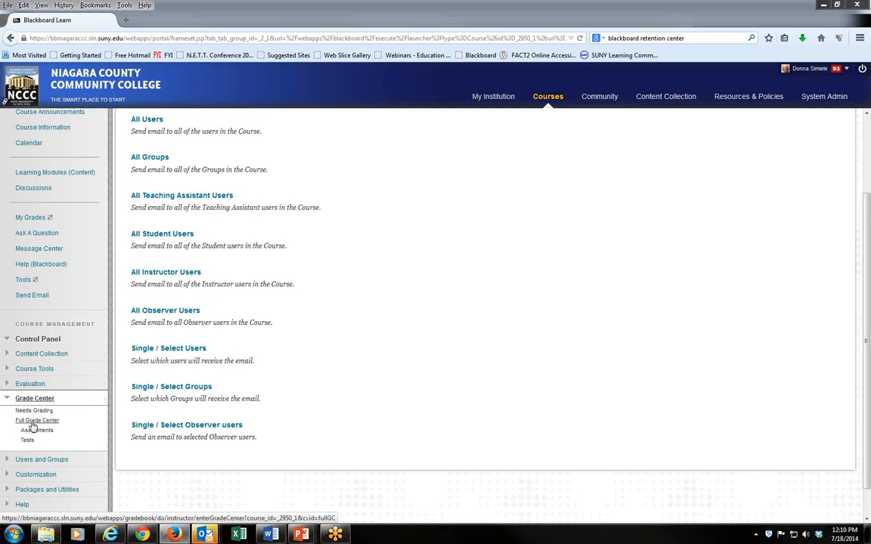
pyautogui.click(28, 423)
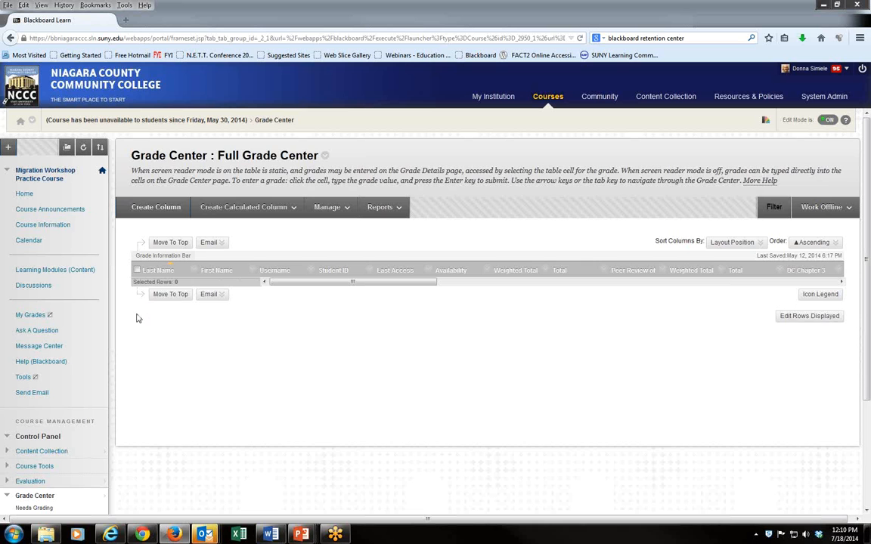
# - Try to email selected users from the Grade Center and dismiss the alert
pyautogui.click(211, 296)
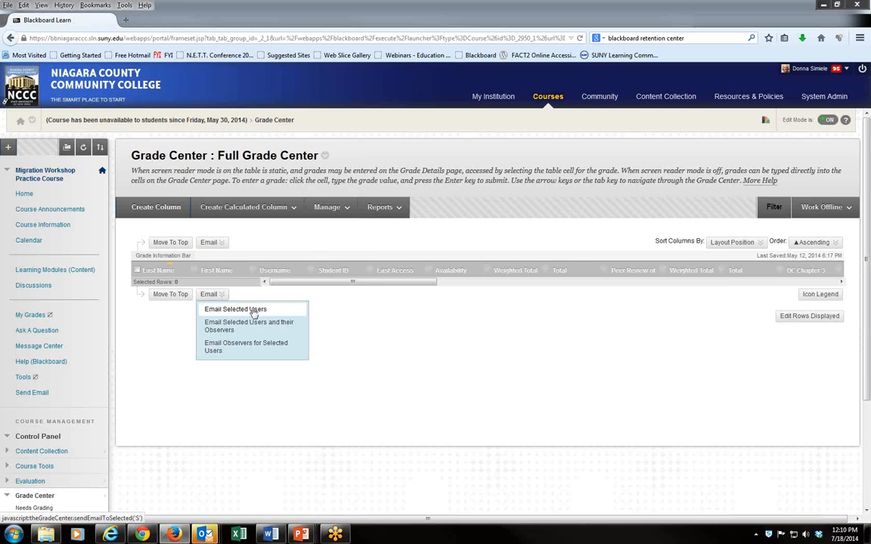
pyautogui.click(254, 311)
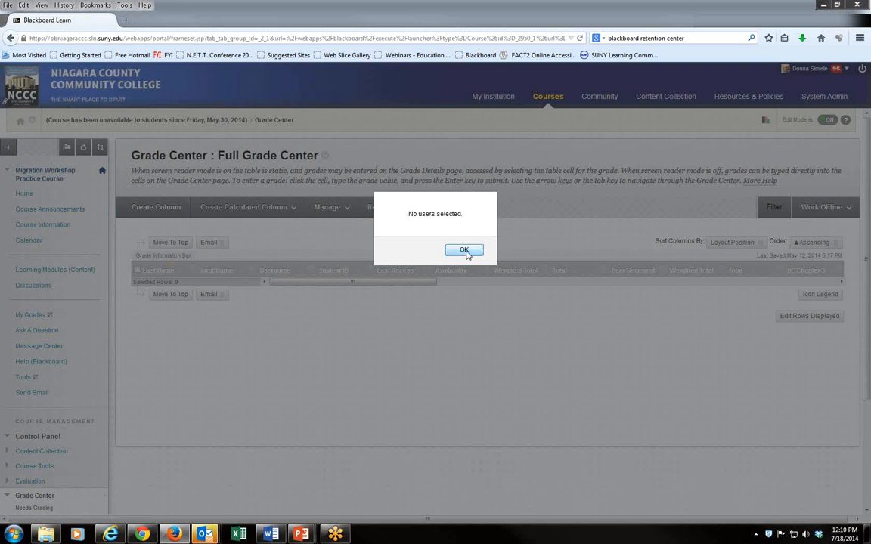
pyautogui.click(465, 250)
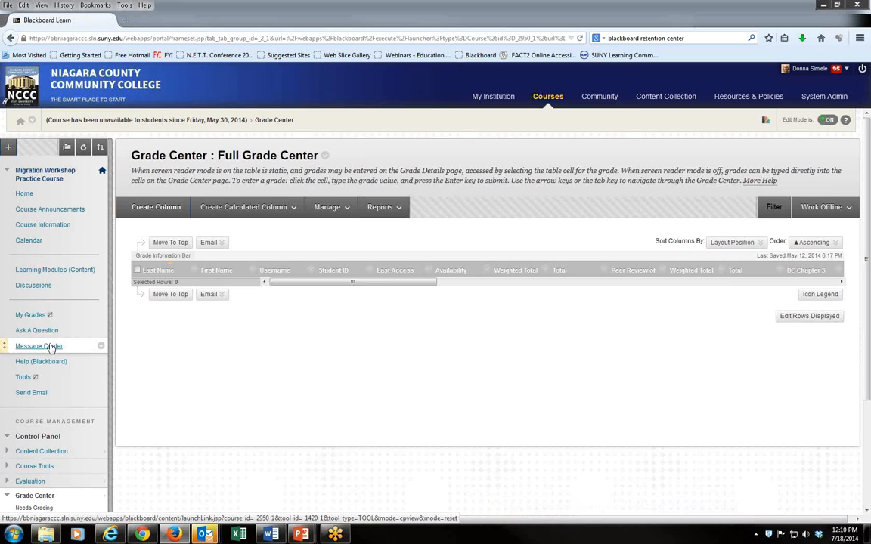
# - Rename the Message Center course menu link to Course Messages
pyautogui.click(101, 348)
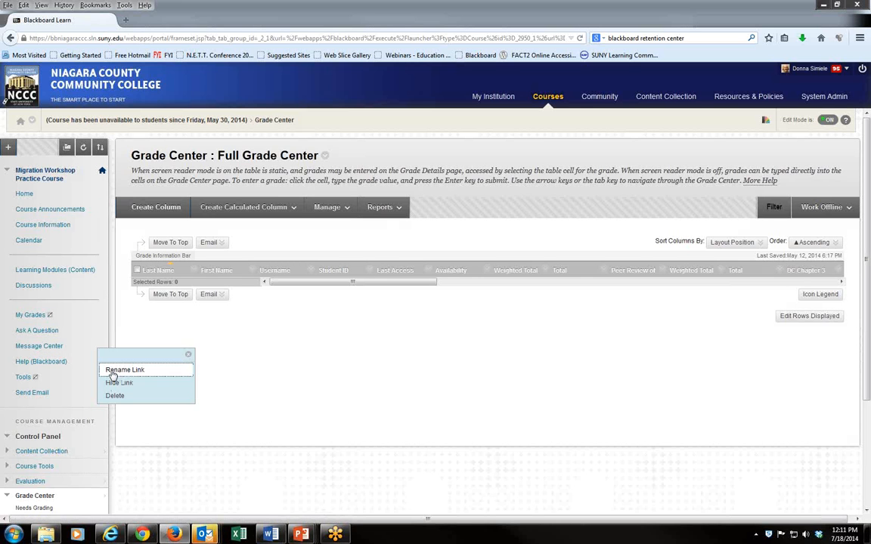
pyautogui.click(121, 370)
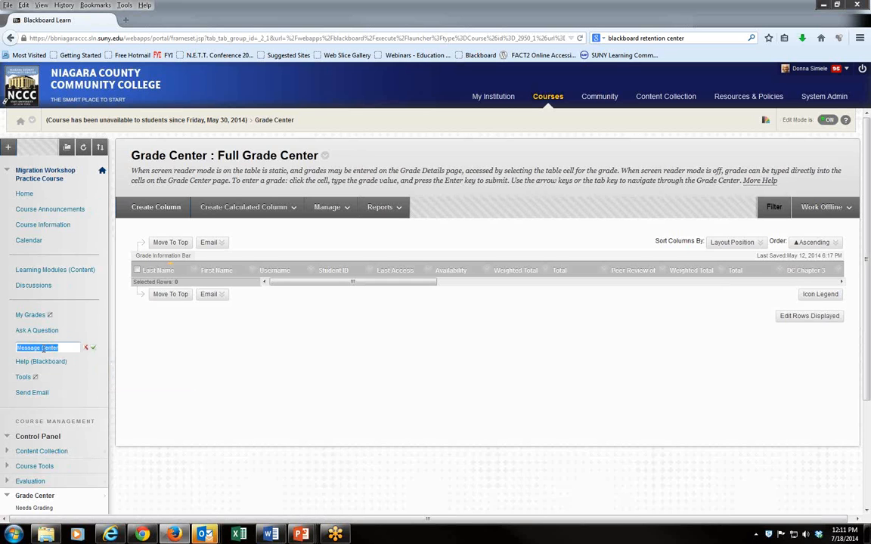
pyautogui.write('C')
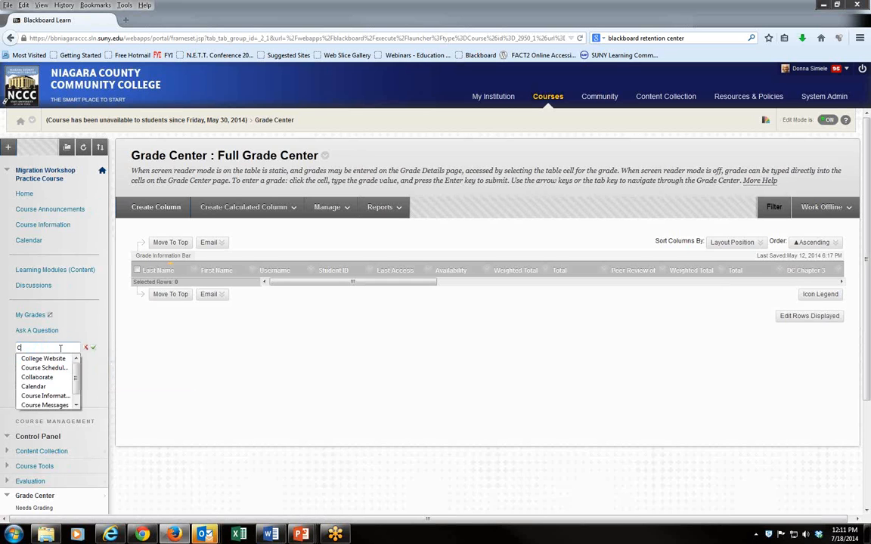
pyautogui.write('ourse')
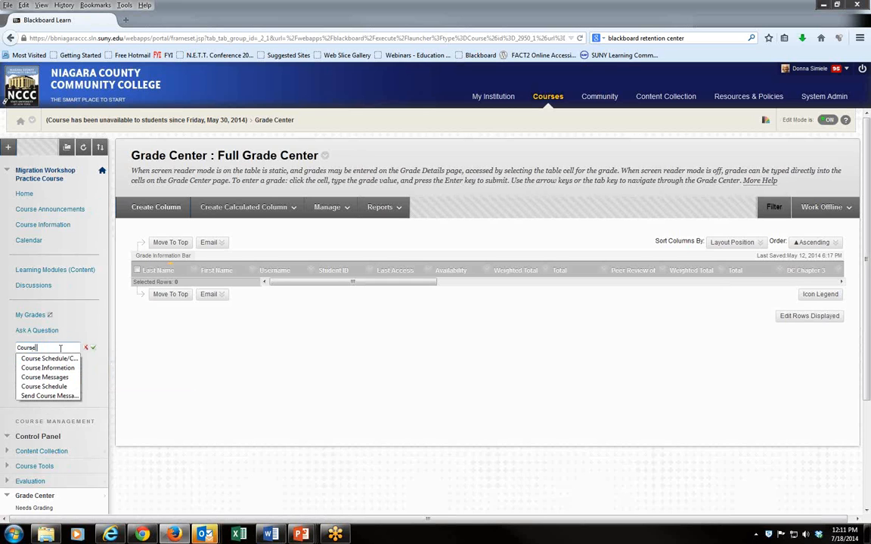
pyautogui.write(' Messages')
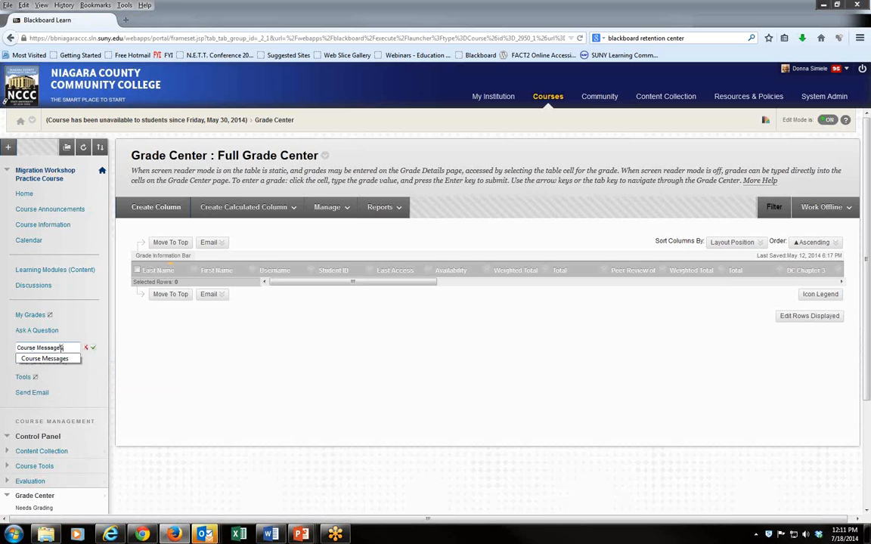
pyautogui.press('Return')
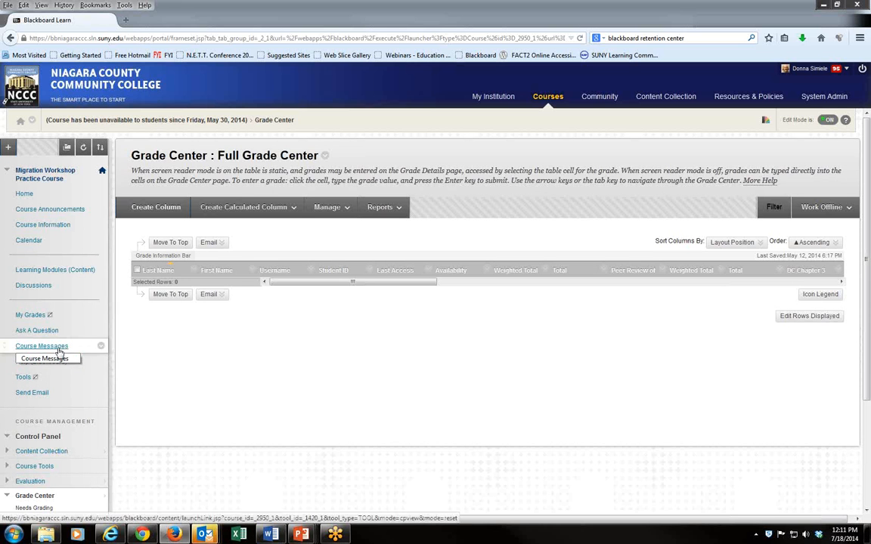
# - Open Course Messages and view its Inbox folder
pyautogui.click(60, 350)
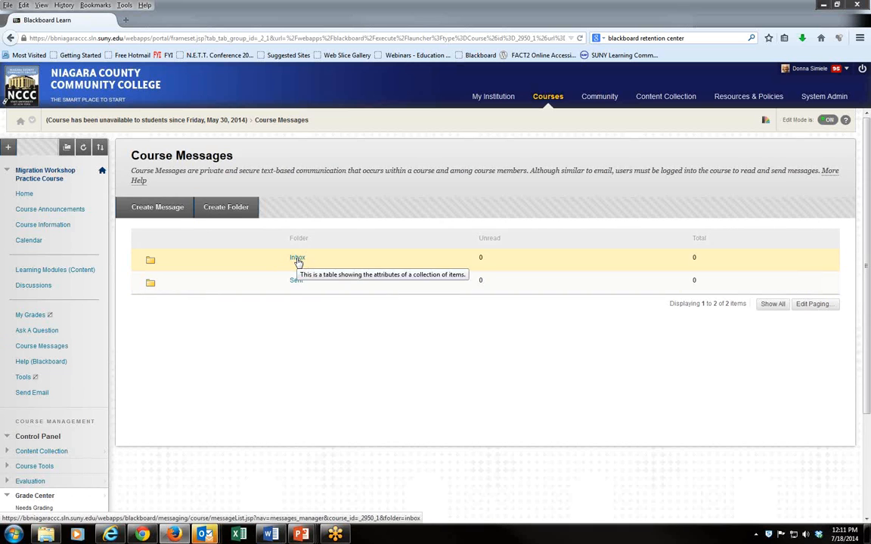
pyautogui.click(297, 259)
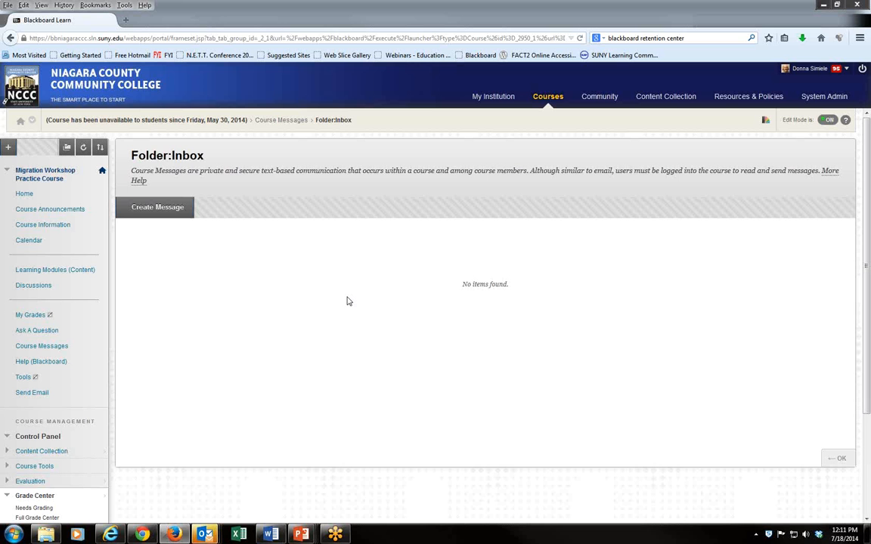
# - Start a new course message and add the instructor as a To recipient
pyautogui.click(156, 206)
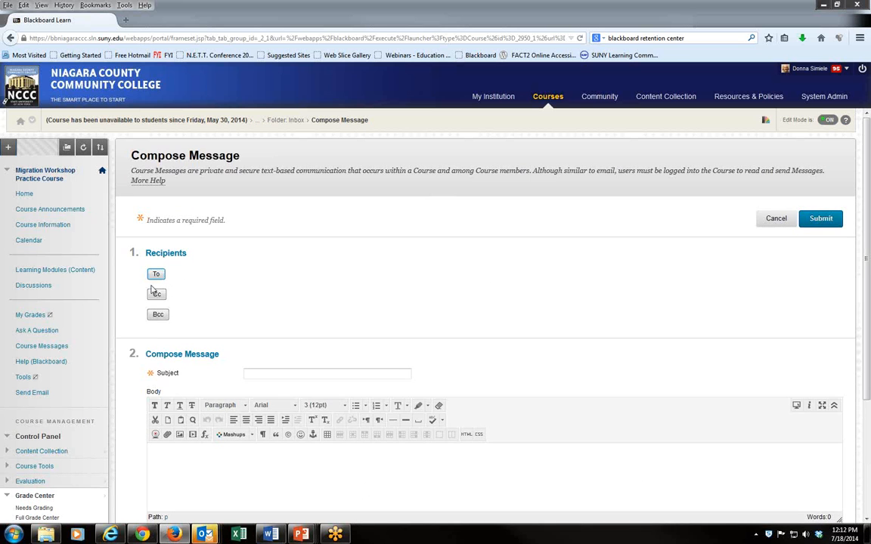
pyautogui.click(156, 276)
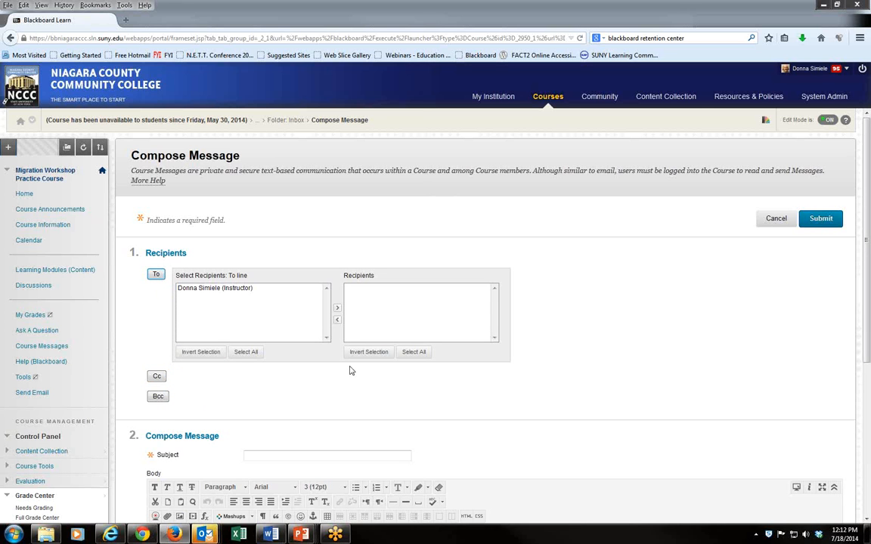
pyautogui.click(250, 289)
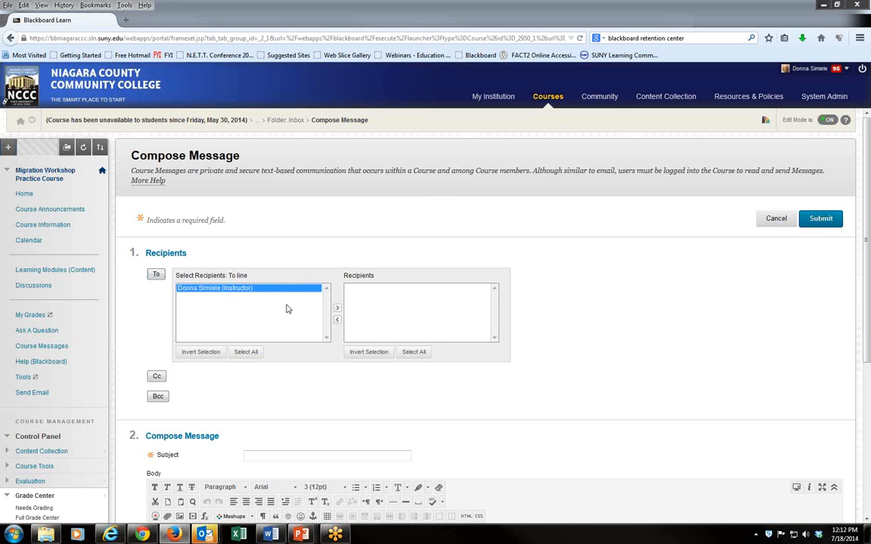
pyautogui.click(337, 308)
# - Give the message the subject What To Do To Get Started and body Blah!, then submit it
pyautogui.scroll(-1, 533, 389)
pyautogui.scroll(-1, 533, 391)
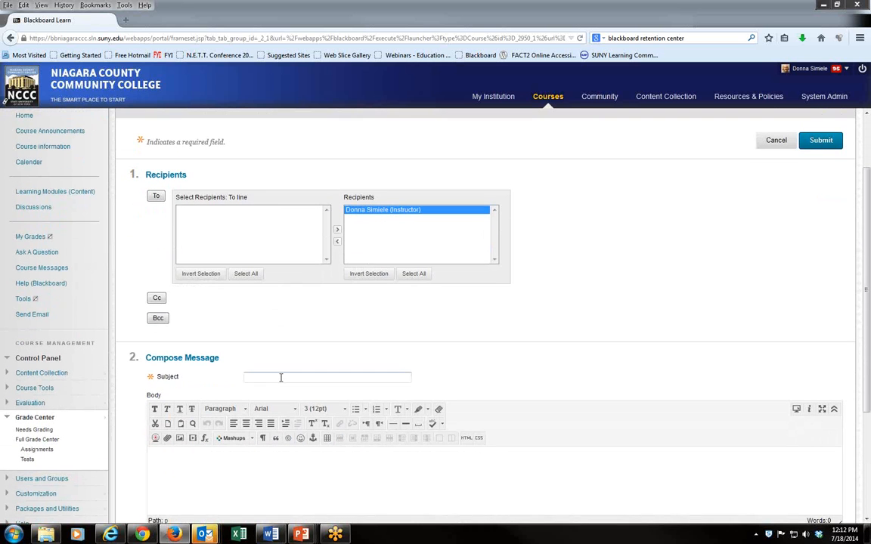
pyautogui.click(201, 472)
pyautogui.scroll(-3, 333, 486)
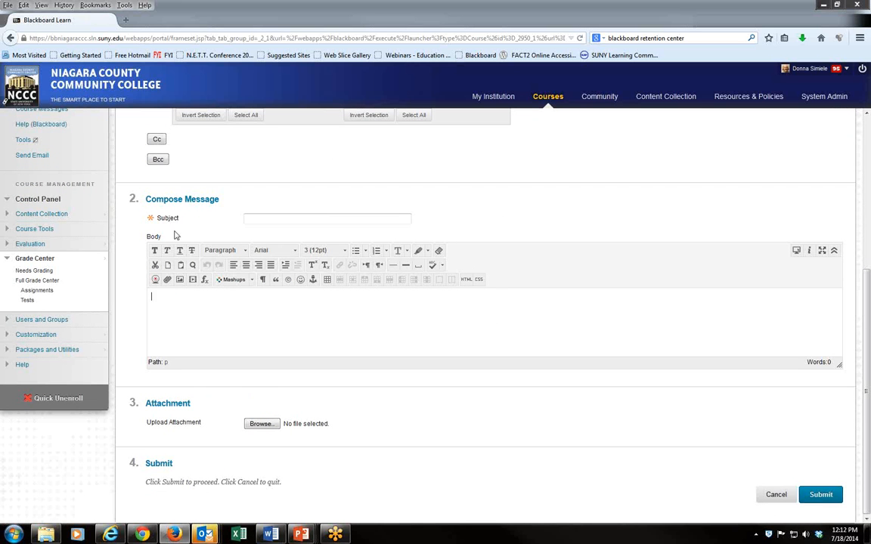
pyautogui.click(268, 220)
pyautogui.write('What To Do To ')
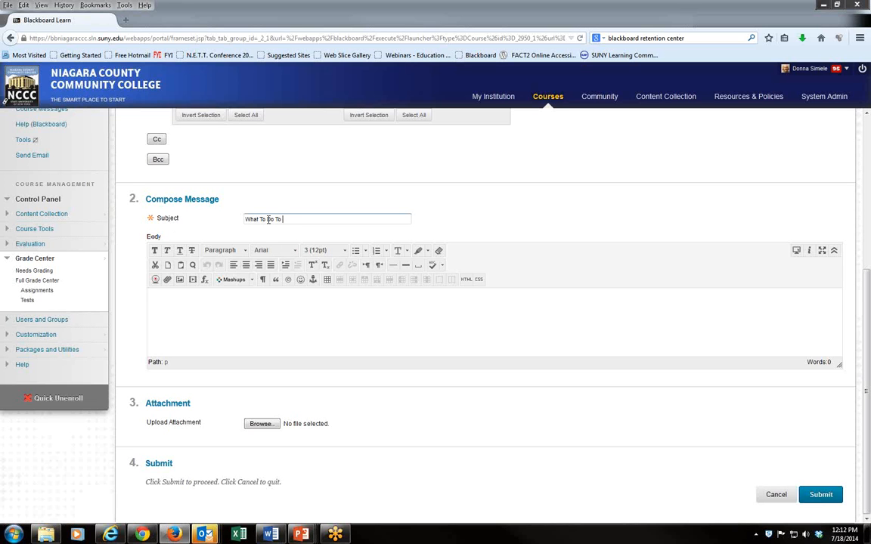
pyautogui.write('Get Started')
pyautogui.press('Tab')
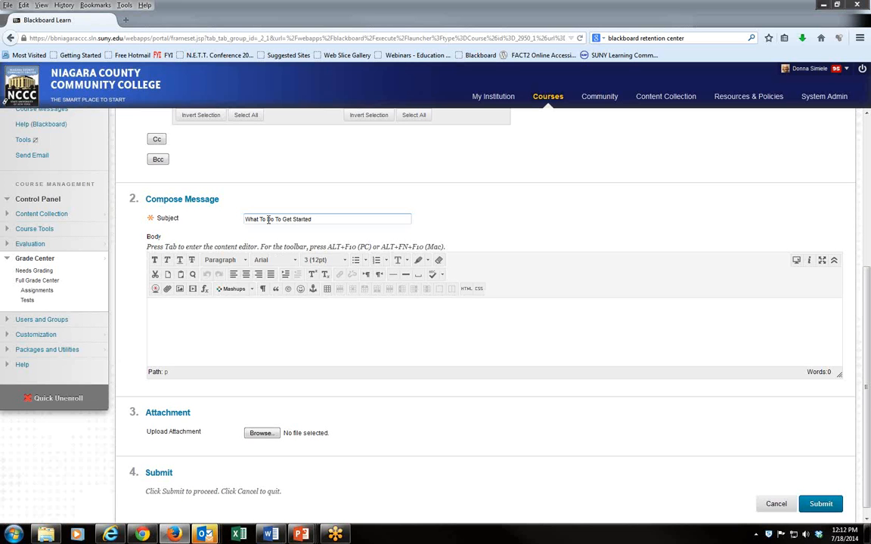
pyautogui.write('Blank')
pyautogui.click(820, 503)
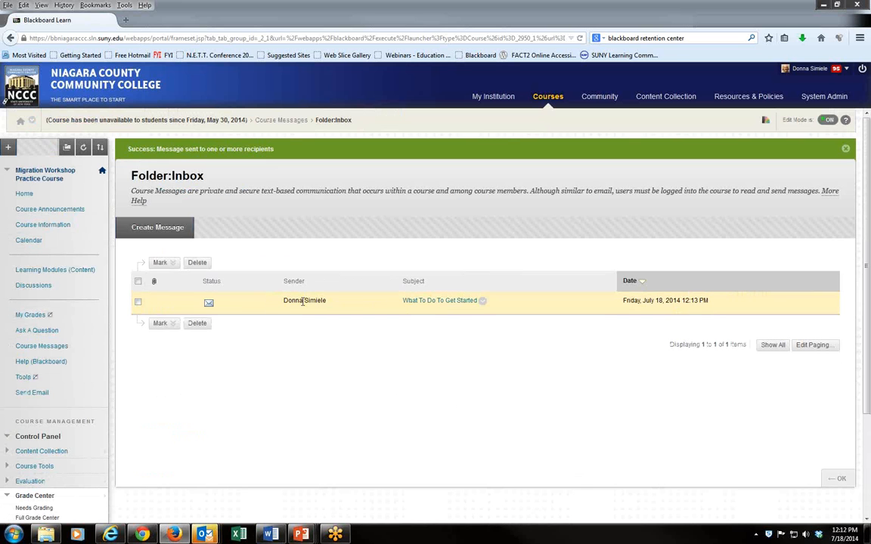
# - Open the sent message to read it, then return to the Course Messages folder list
pyautogui.click(443, 304)
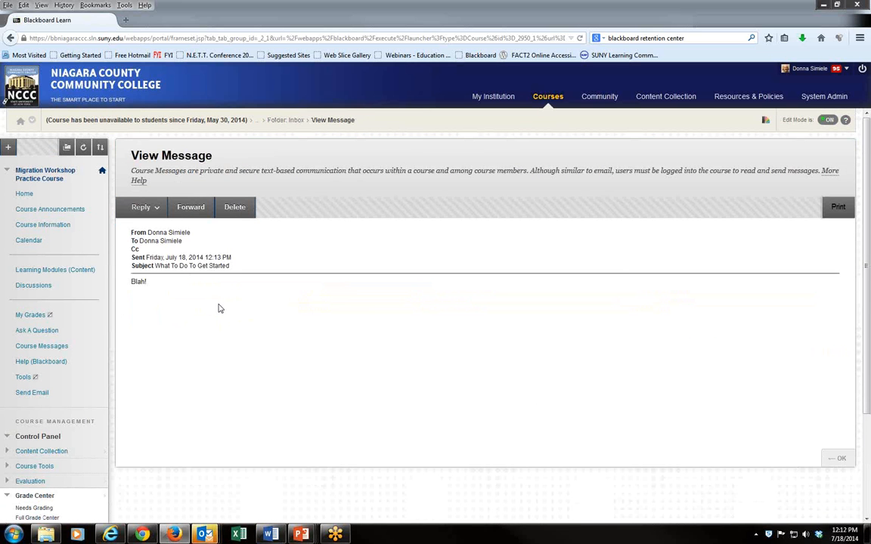
pyautogui.click(137, 207)
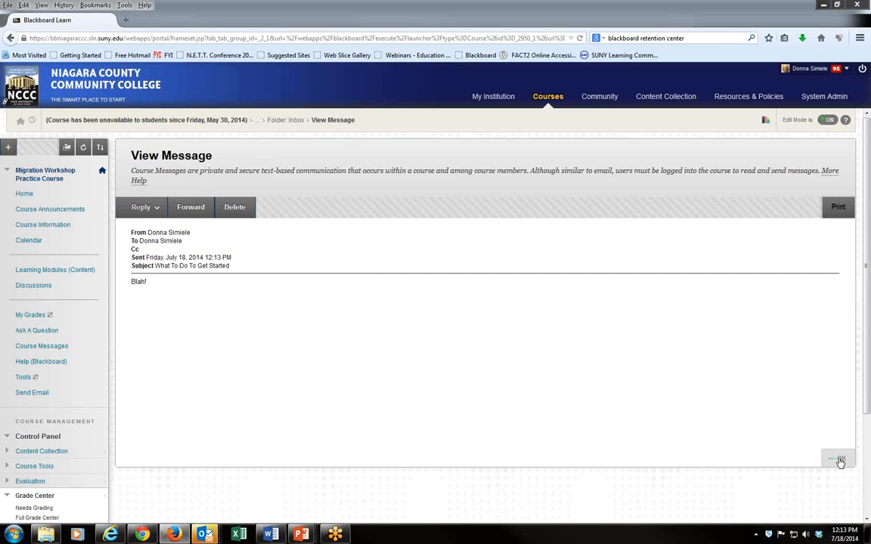
pyautogui.click(839, 459)
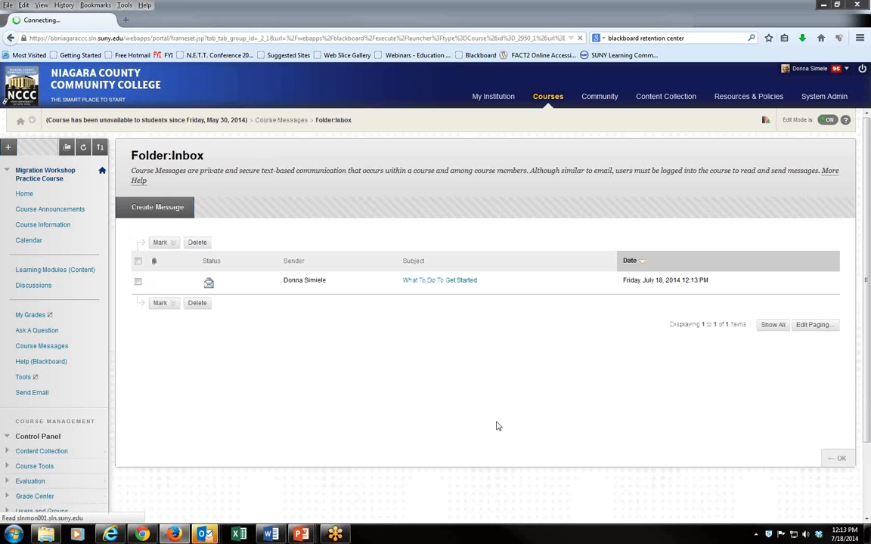
pyautogui.click(42, 347)
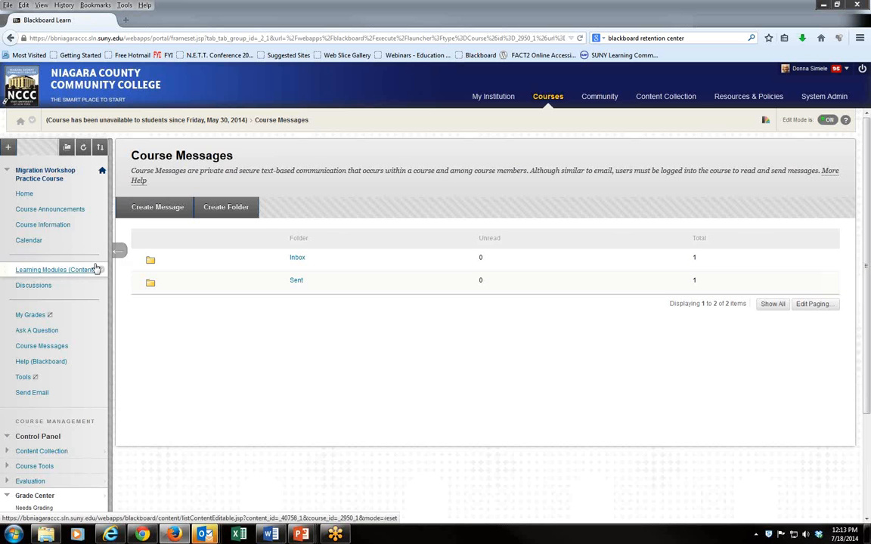
# - Open Course Announcements and begin creating a new announcement
pyautogui.click(47, 210)
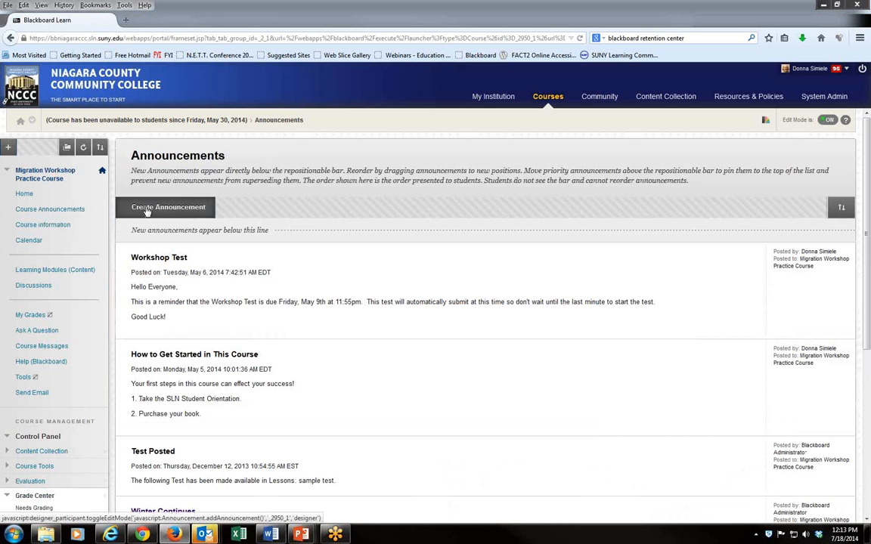
pyautogui.click(147, 211)
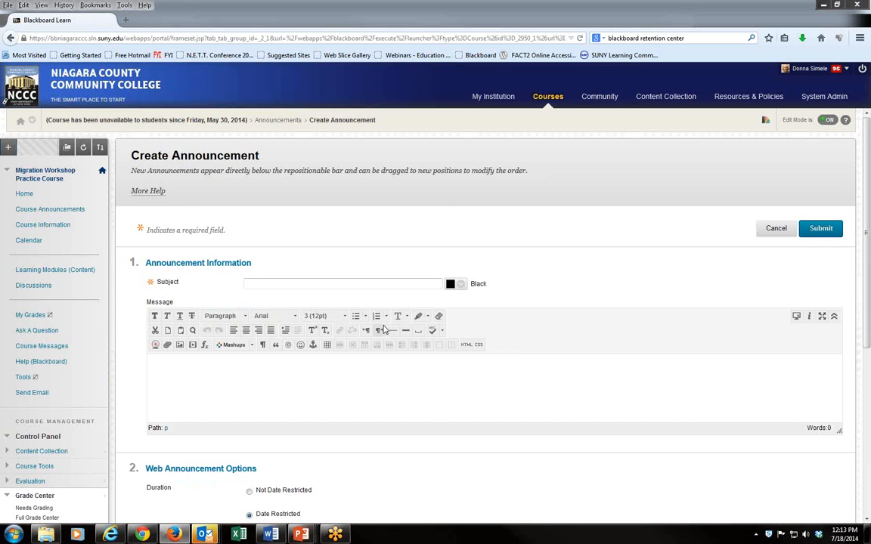
pyautogui.click(248, 282)
pyautogui.scroll(-2, 544, 287)
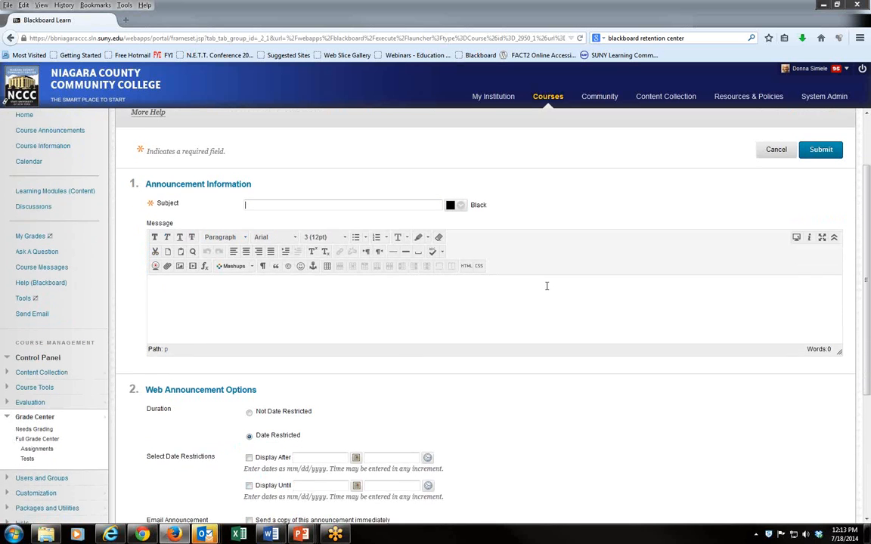
pyautogui.scroll(-2, 483, 359)
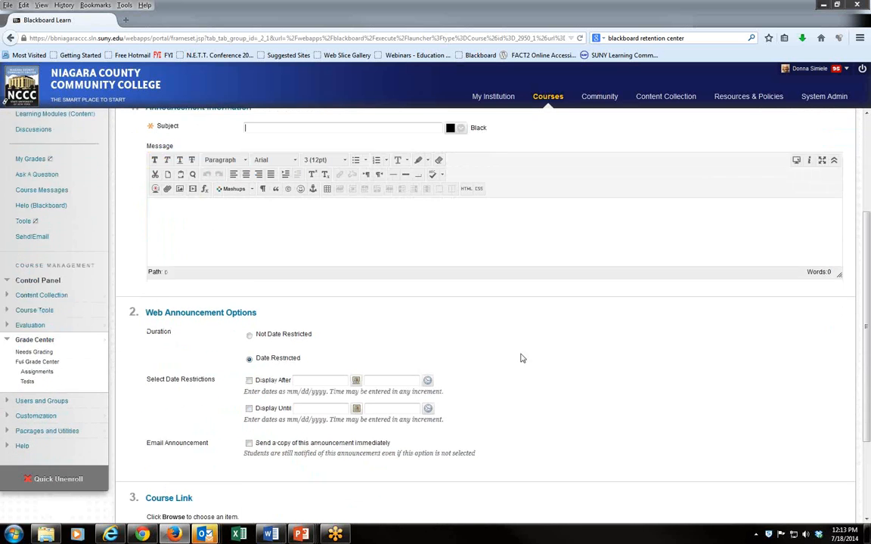
pyautogui.scroll(-1, 521, 358)
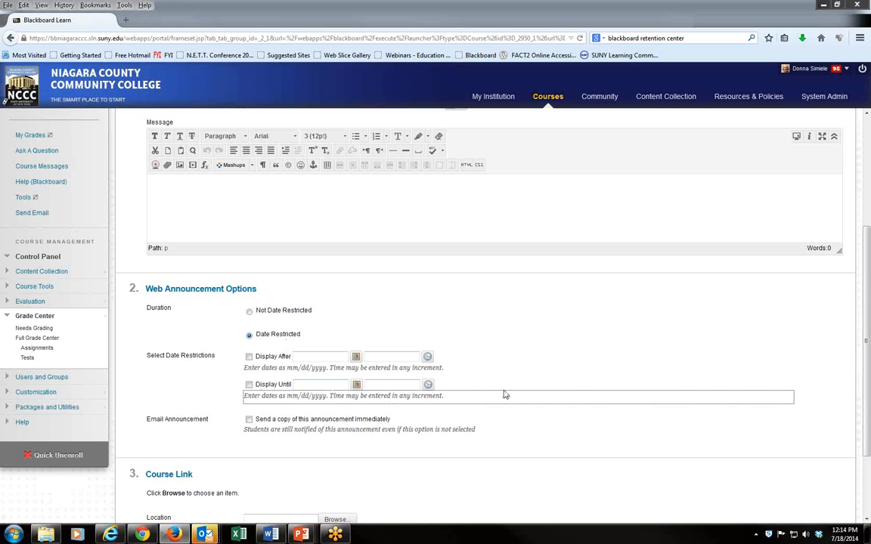
pyautogui.scroll(-2, 514, 395)
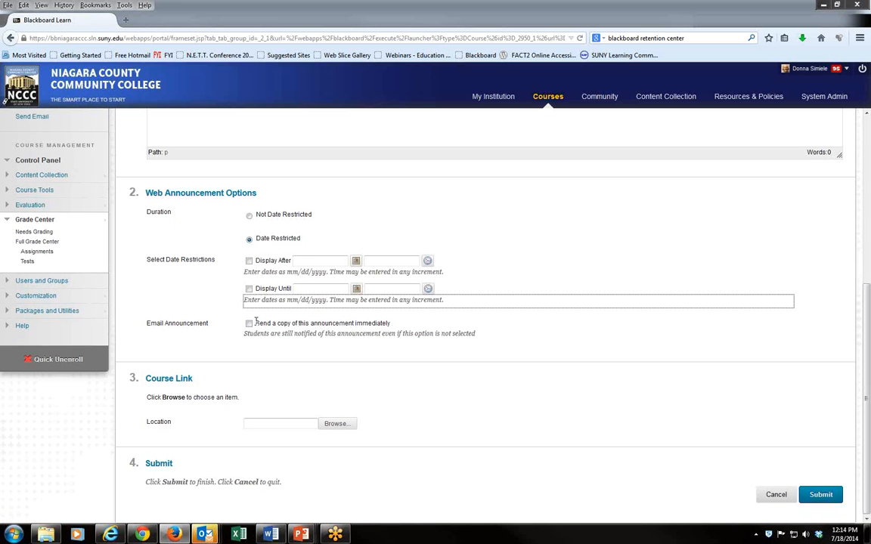
# - Enable sending an email copy, set Display Until to 07/25/2014, and cancel the announcement
pyautogui.click(249, 323)
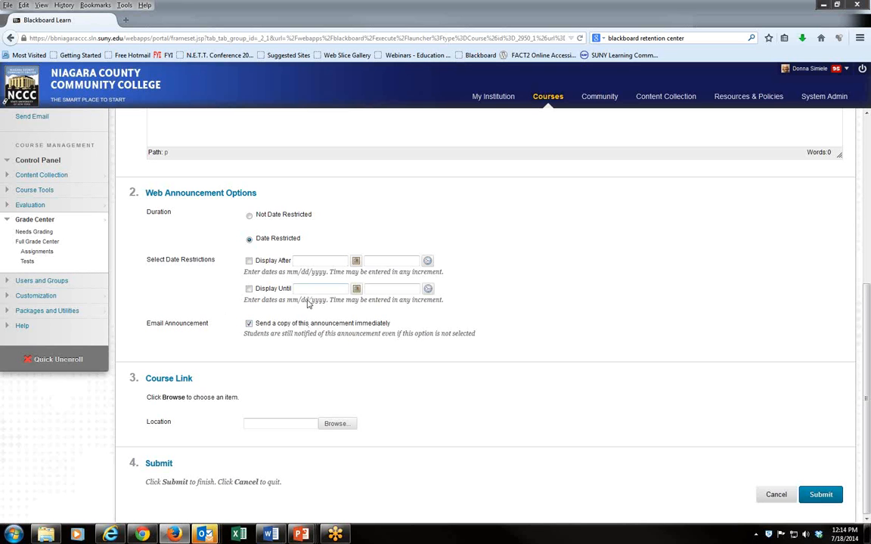
pyautogui.click(266, 294)
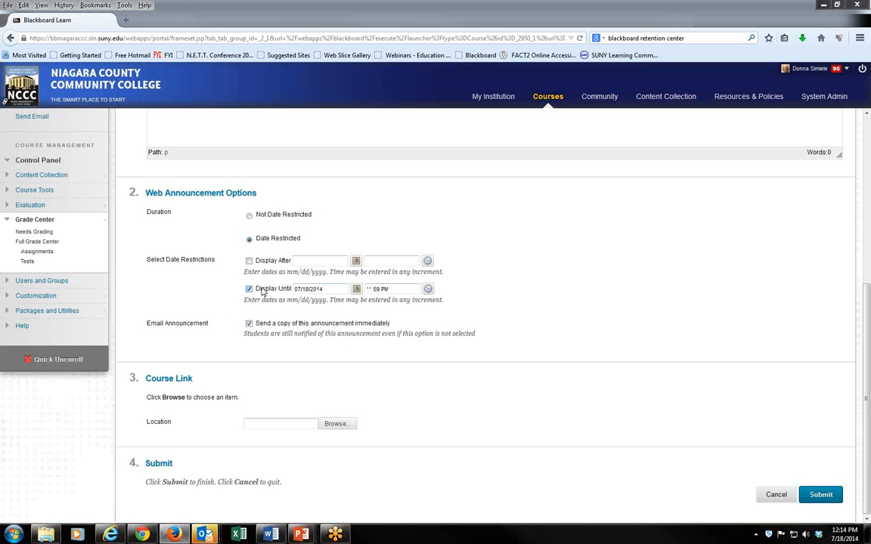
pyautogui.click(356, 288)
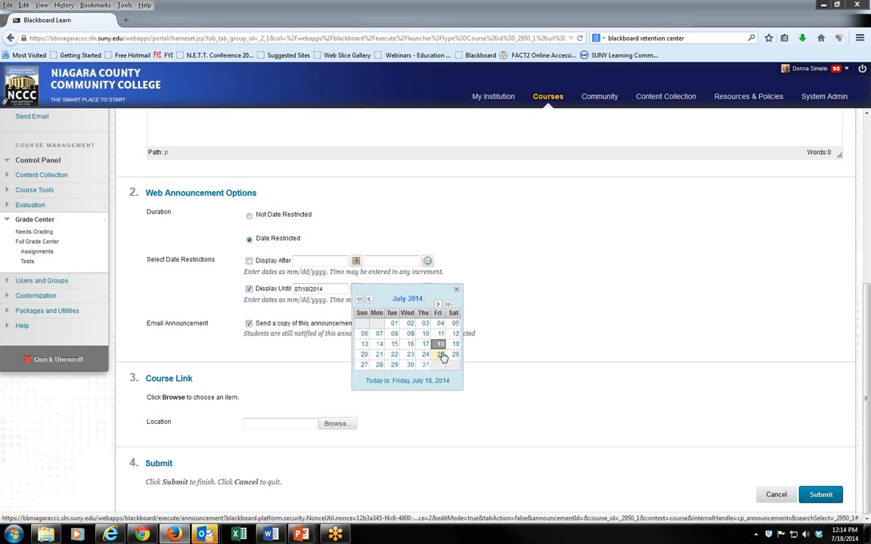
pyautogui.click(441, 354)
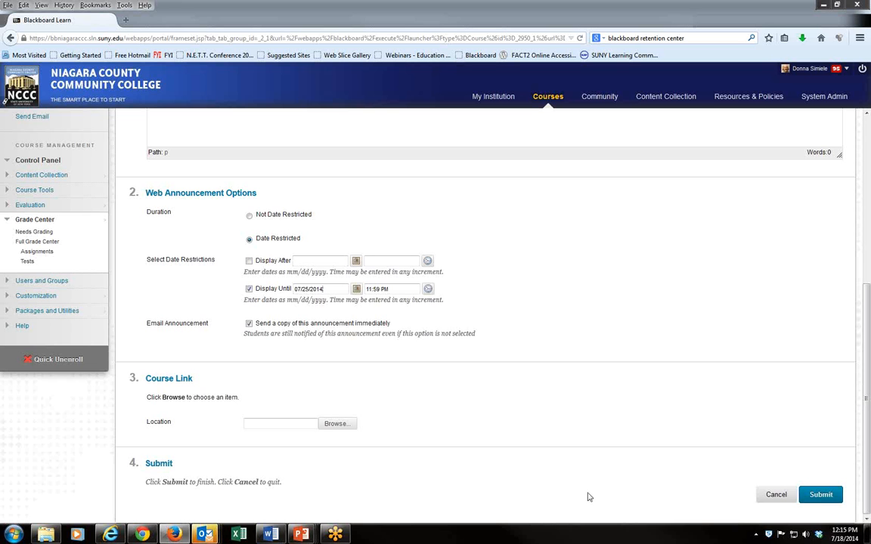
pyautogui.click(776, 495)
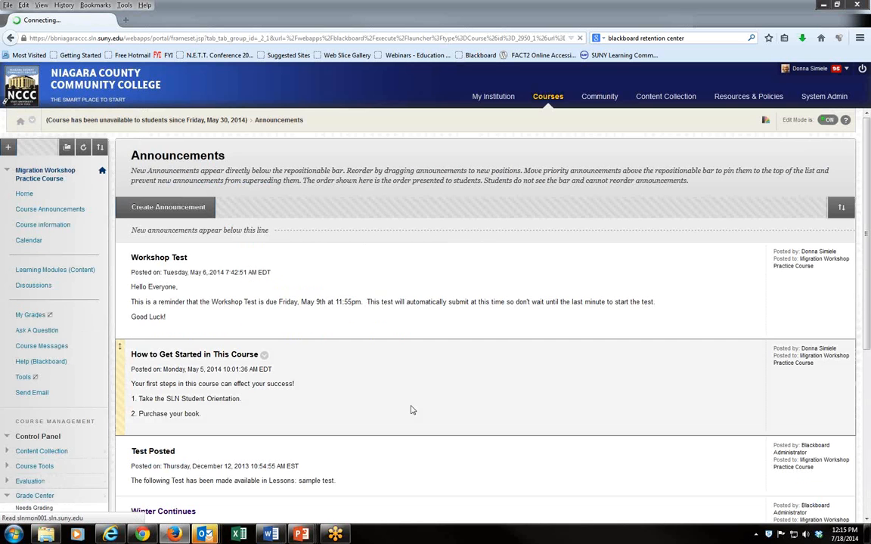
# - Open the Retention Center from the Control Panel's Evaluation section
pyautogui.scroll(-3, 377, 408)
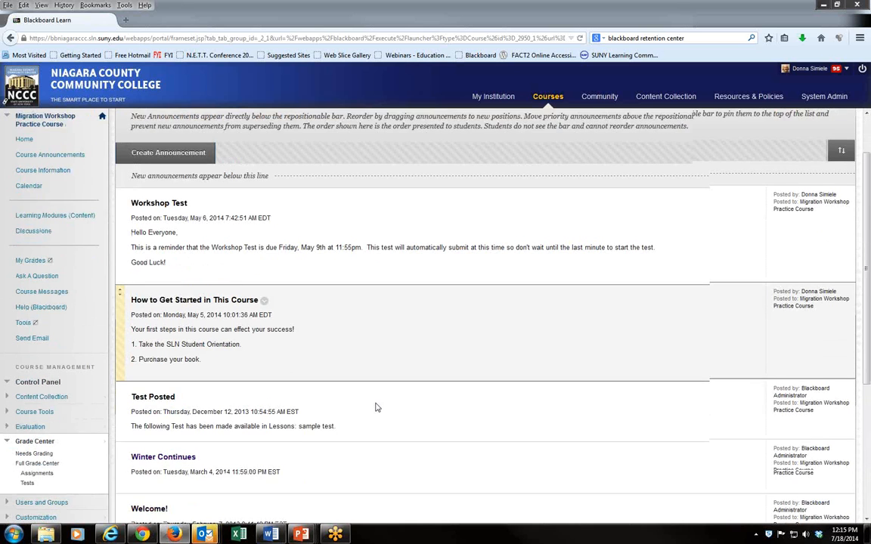
pyautogui.scroll(-2, 377, 407)
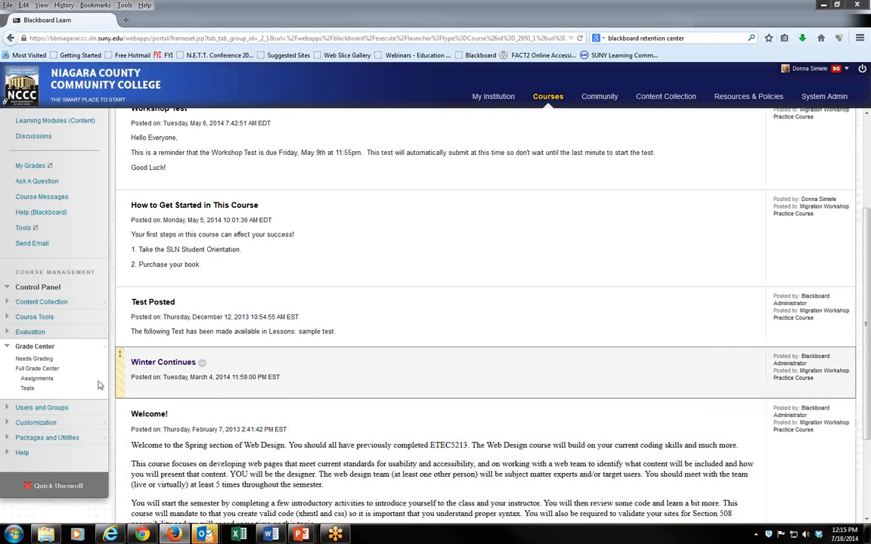
pyautogui.click(9, 346)
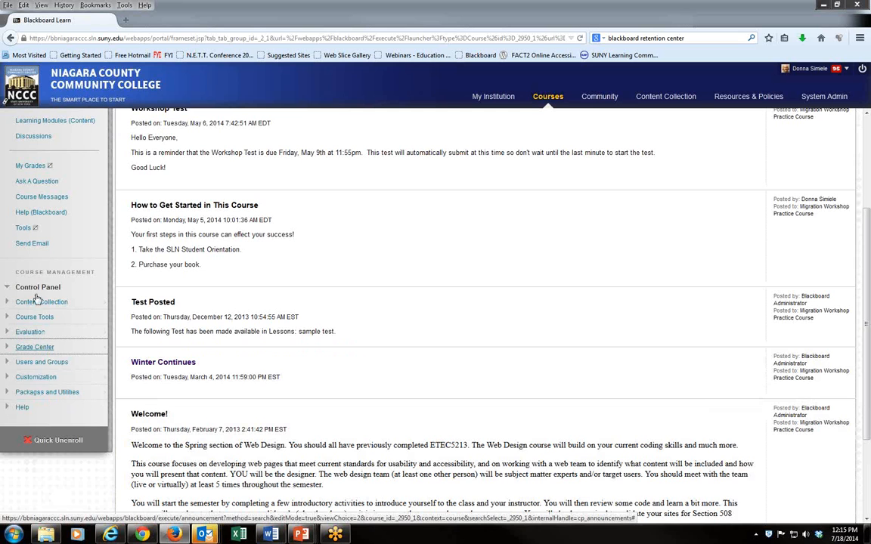
pyautogui.click(19, 333)
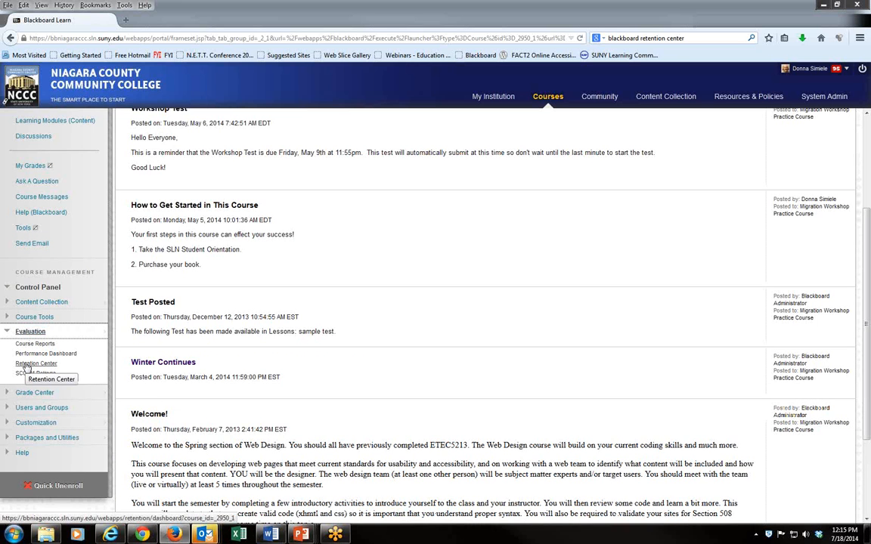
pyautogui.click(27, 364)
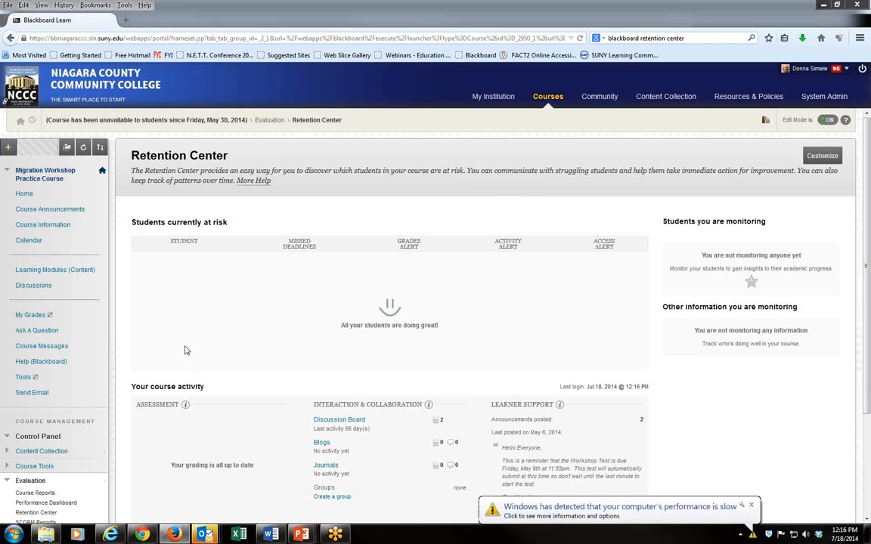
# - Switch to the OFT101_Practice_Course from the Courses list
pyautogui.click(555, 97)
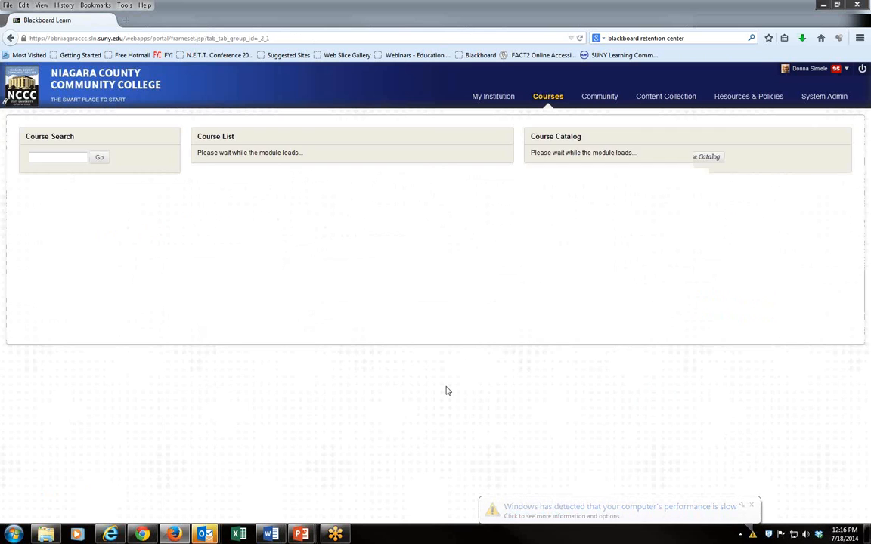
pyautogui.scroll(-6, 442, 329)
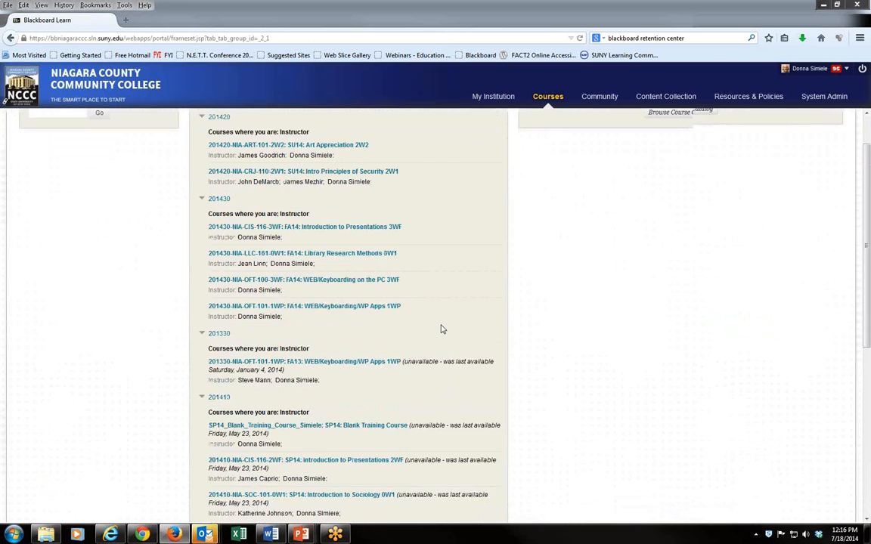
pyautogui.scroll(-2, 441, 339)
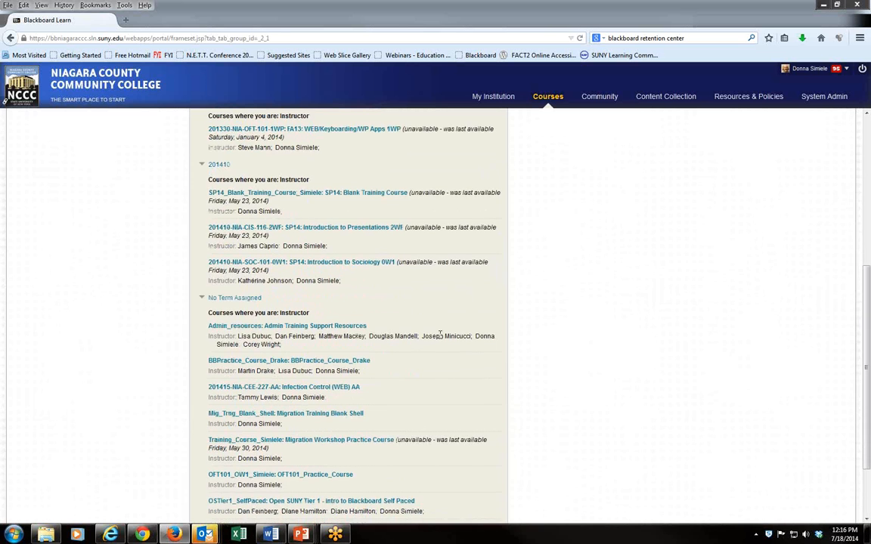
pyautogui.scroll(-1, 440, 335)
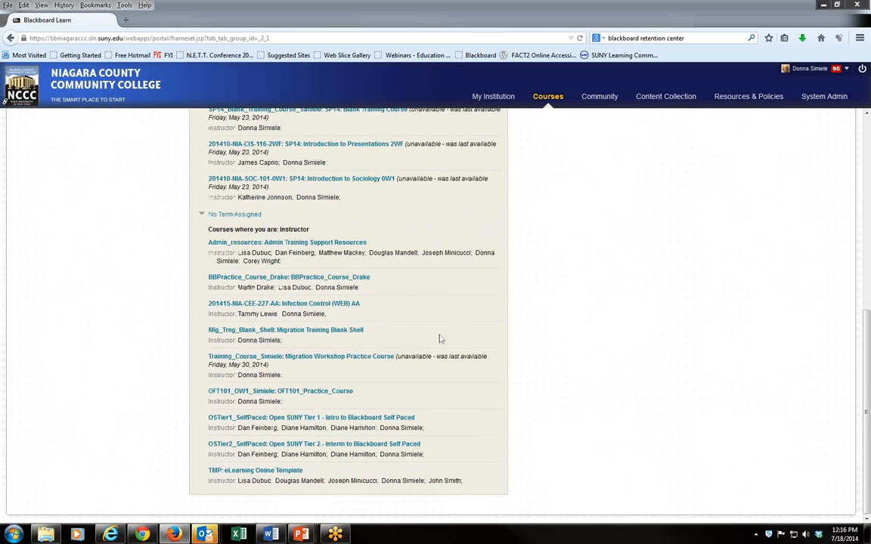
pyautogui.click(342, 391)
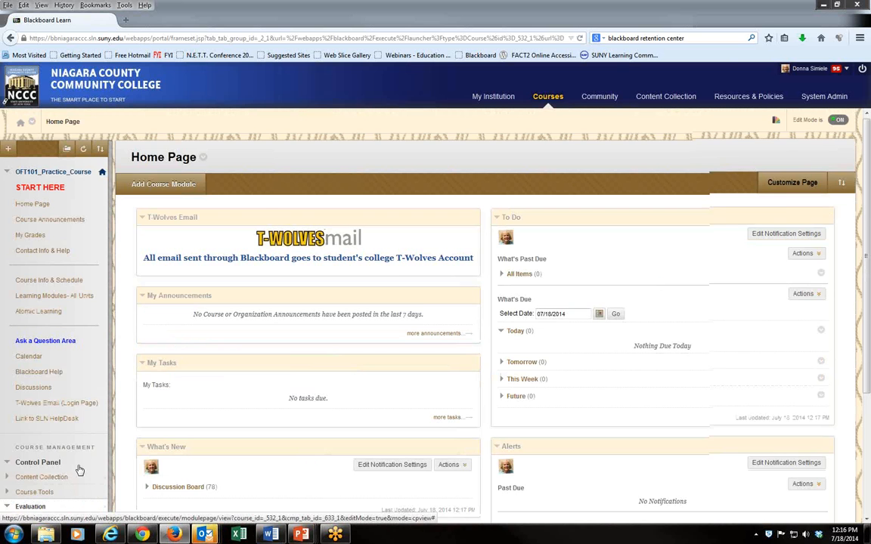
# - Open this course's Retention Center and view the breakdown of at-risk students by risk factor
pyautogui.scroll(-3, 79, 469)
pyautogui.click(21, 402)
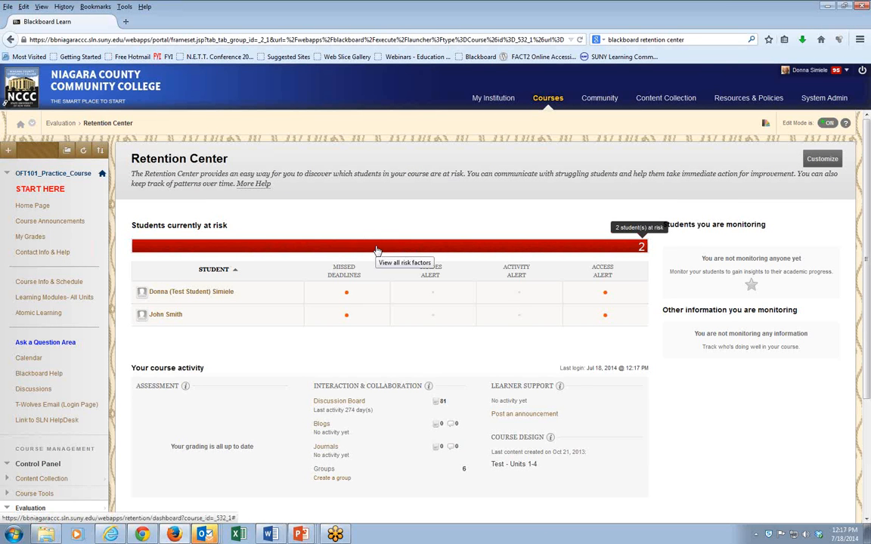
pyautogui.click(378, 251)
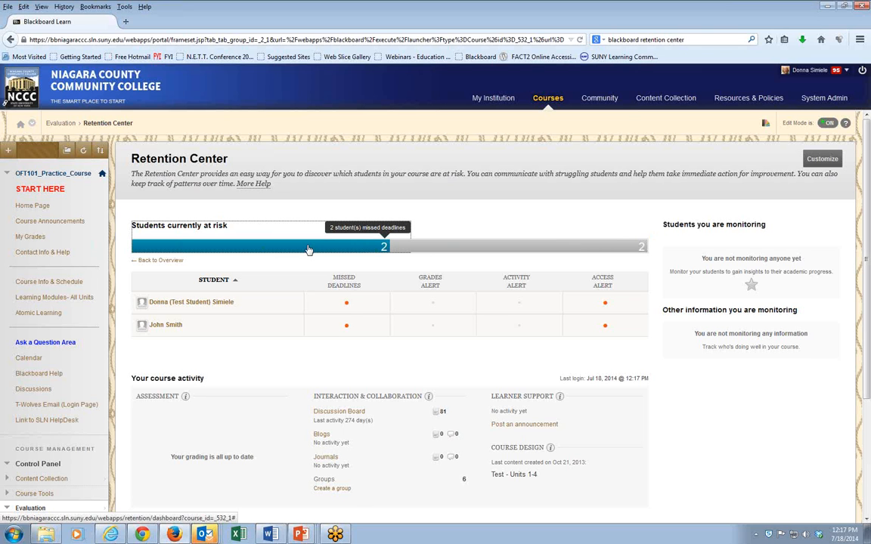
# - Open the missed-deadlines risk group and start a notification to its students
pyautogui.click(308, 250)
pyautogui.click(303, 344)
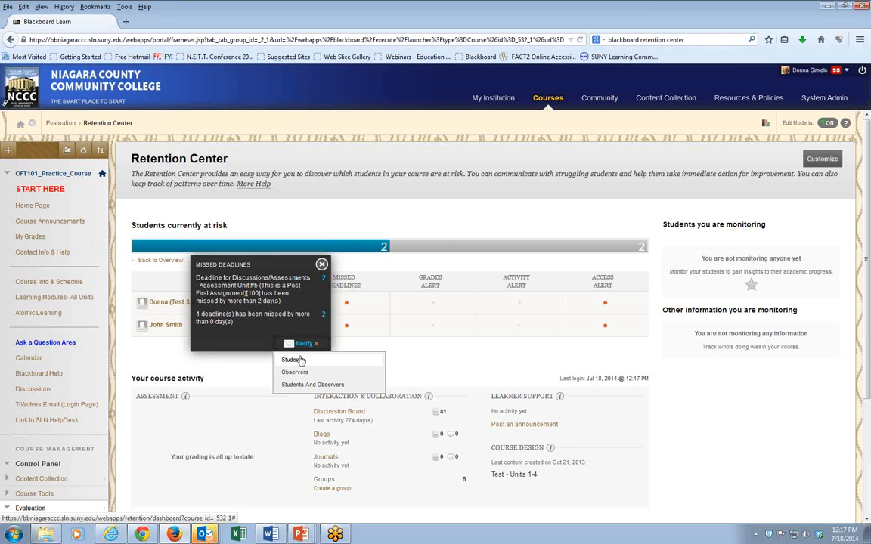
pyautogui.click(289, 361)
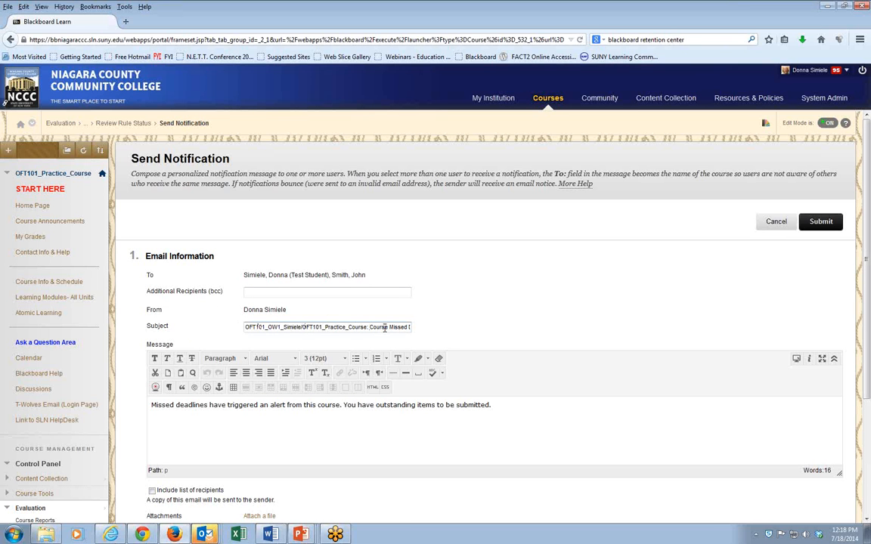
# - Review the notification subject, include the list of recipients, and submit the missed-deadlines alert
pyautogui.press('Right')
pyautogui.press('Right')
pyautogui.press('Right')
pyautogui.press('Right')
pyautogui.press('Right')
pyautogui.press('Right')
pyautogui.press('Right')
pyautogui.press('Right')
pyautogui.press('Right')
pyautogui.press('Right')
pyautogui.press('Right')
pyautogui.press('Right')
pyautogui.press('Right')
pyautogui.press('Right')
pyautogui.press('Right')
pyautogui.press('Right')
pyautogui.press('Right')
pyautogui.press('Right')
pyautogui.press('Right')
pyautogui.press('Right')
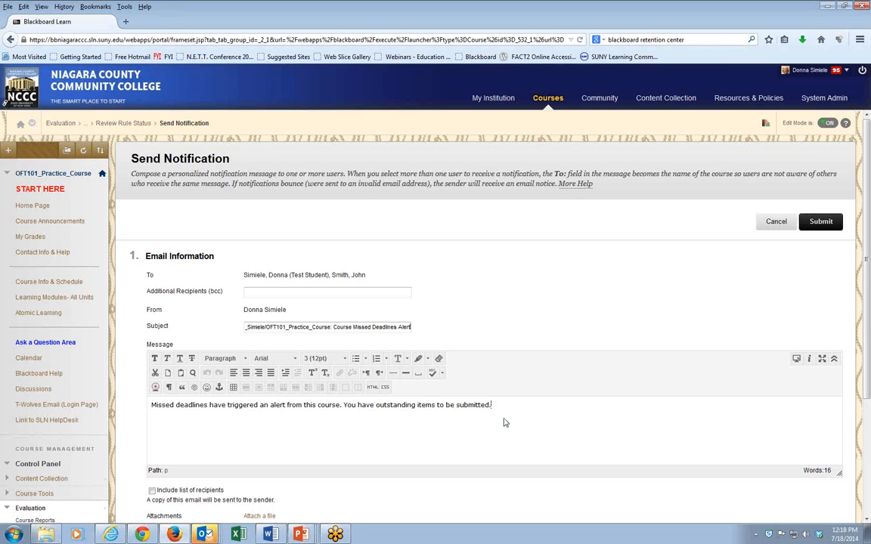
pyautogui.scroll(-2, 504, 420)
pyautogui.scroll(-2, 502, 421)
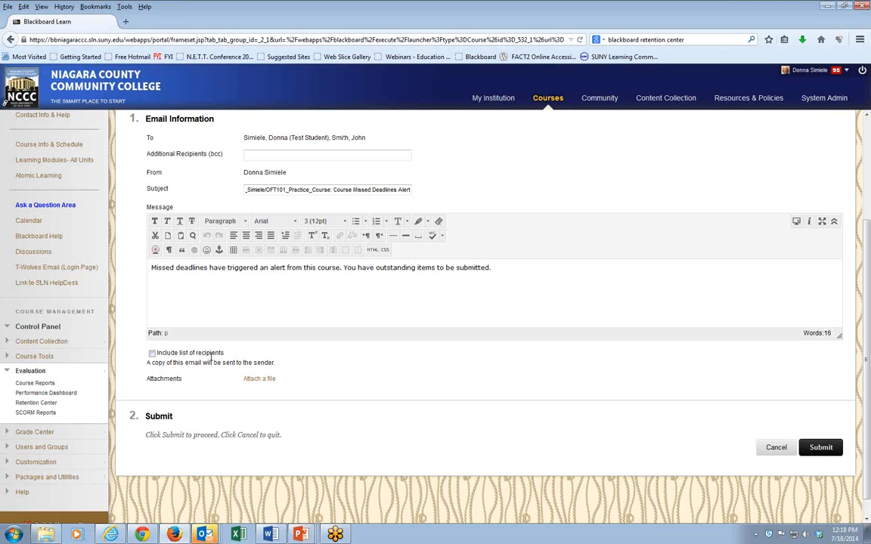
pyautogui.click(151, 353)
pyautogui.click(817, 457)
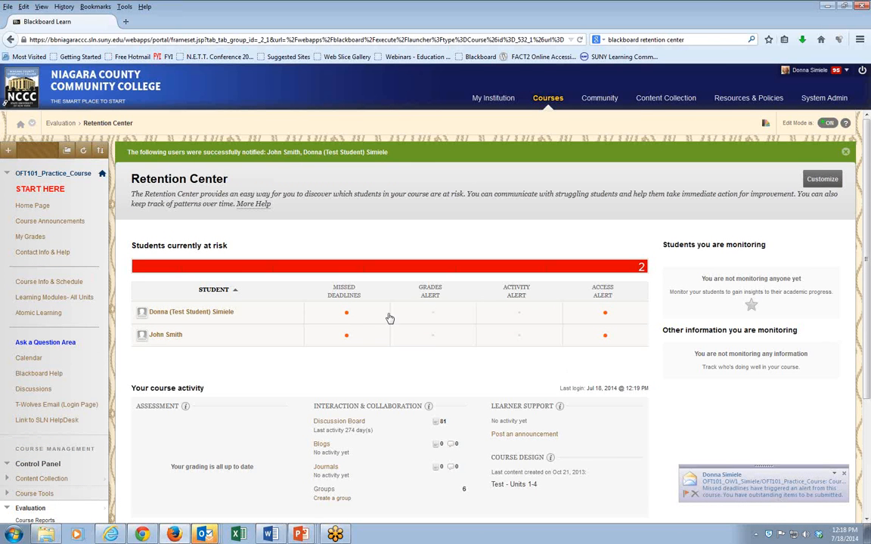
# - Open the test student's Retention Status page and review its risk factors and notification history
pyautogui.scroll(-3, 451, 392)
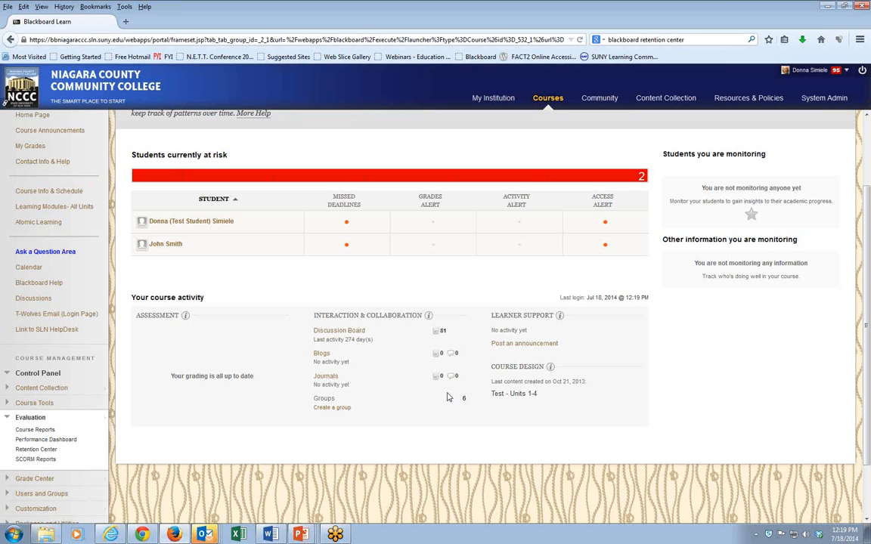
pyautogui.scroll(1, 434, 374)
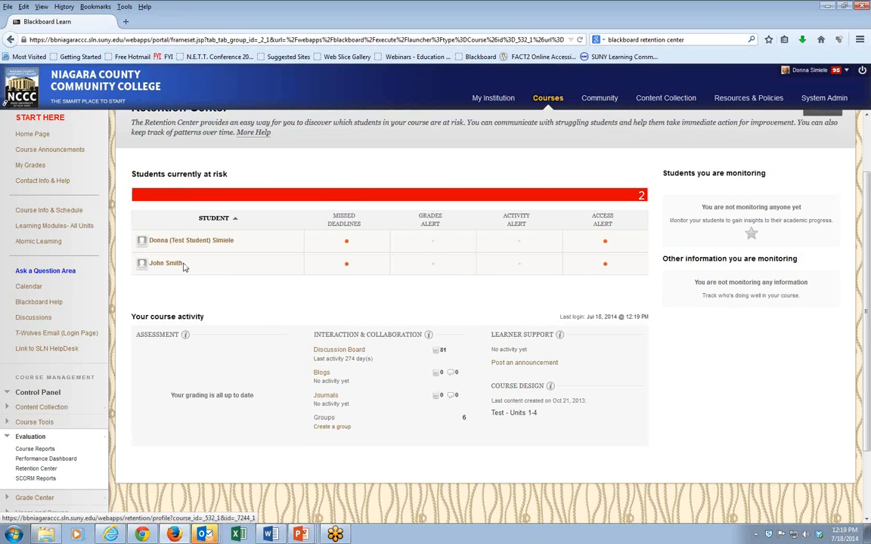
pyautogui.click(158, 244)
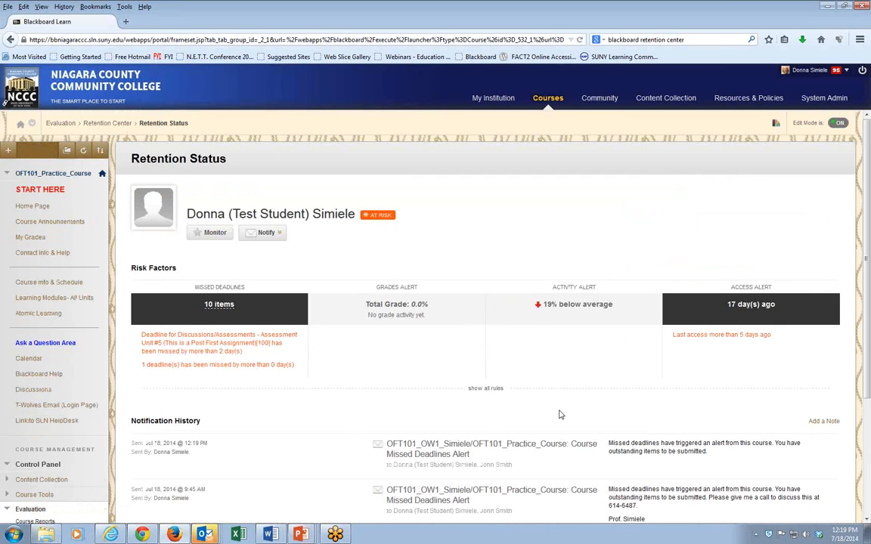
pyautogui.scroll(-2, 561, 412)
pyautogui.scroll(-1, 563, 412)
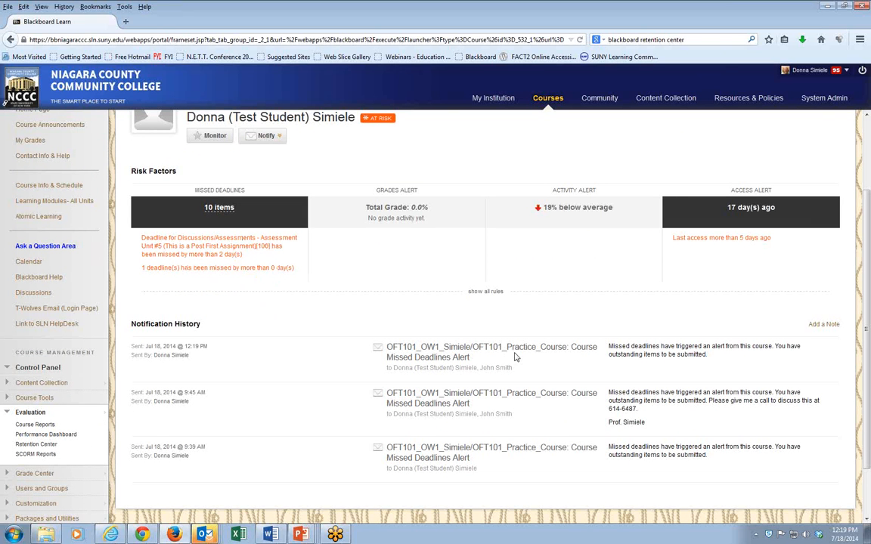
pyautogui.scroll(-1, 521, 381)
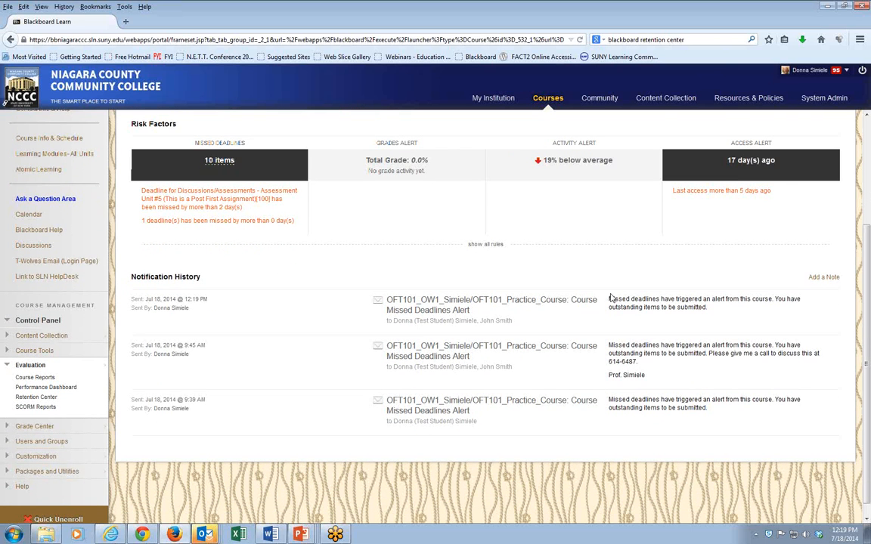
pyautogui.moveTo(607, 303); pyautogui.dragTo(710, 310)
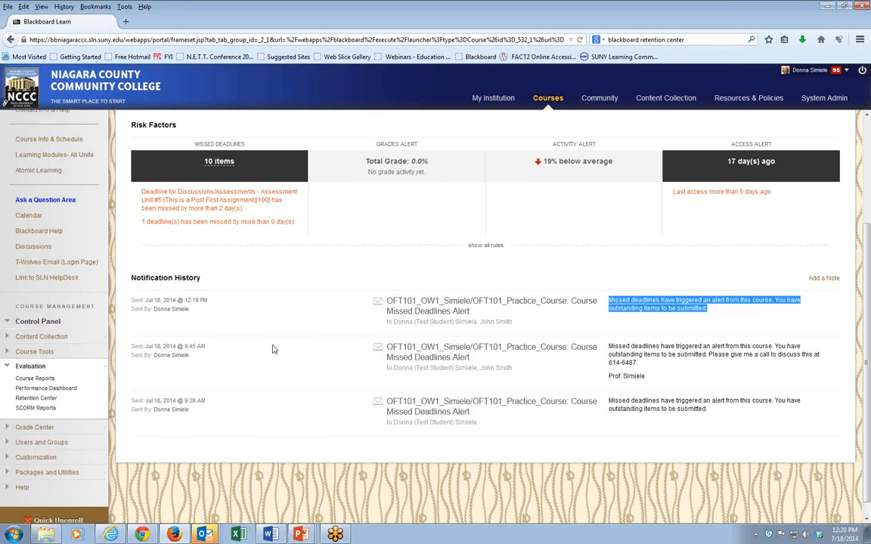
pyautogui.scroll(2, 274, 349)
pyautogui.scroll(2, 273, 351)
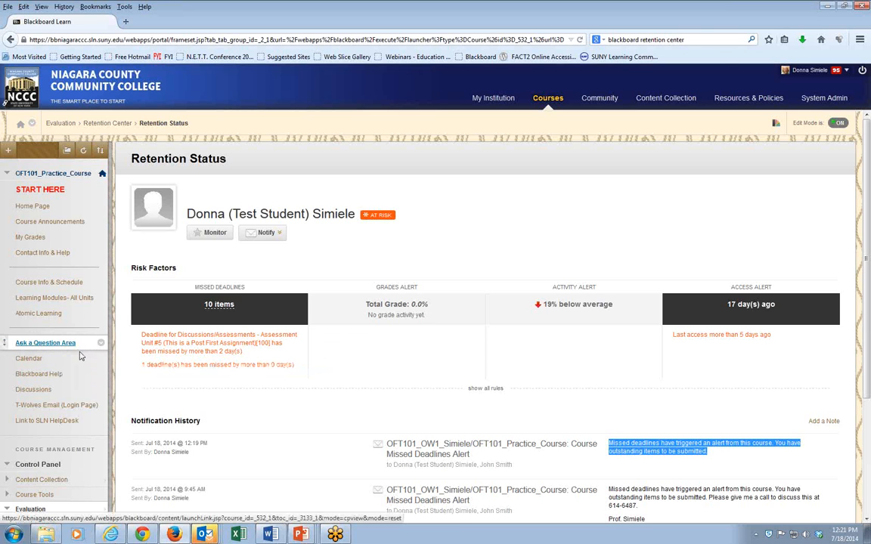
# - Start a new forum on the Discussions board named Ask the Class Questions
pyautogui.moveTo(83, 345)
pyautogui.mouseDown()
pyautogui.moveTo(60, 343)
pyautogui.moveTo(67, 342)
pyautogui.mouseUp()
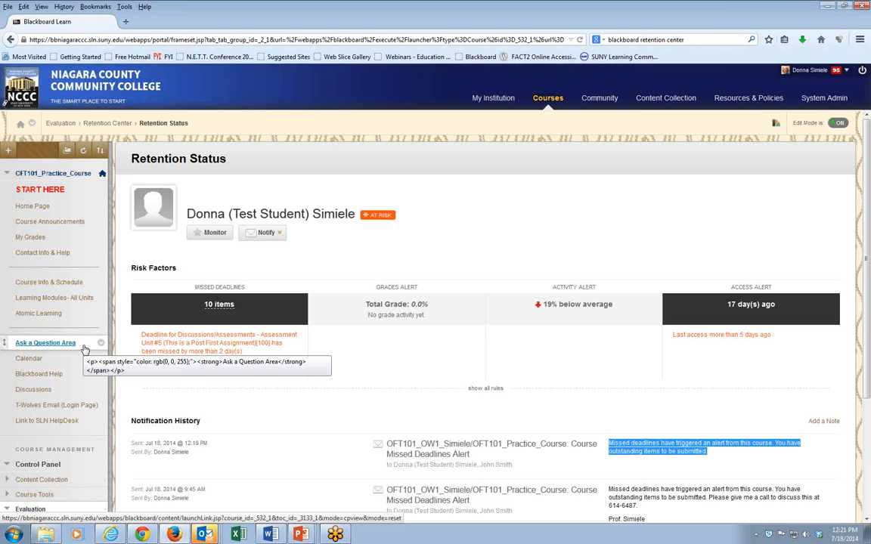
pyautogui.click(32, 390)
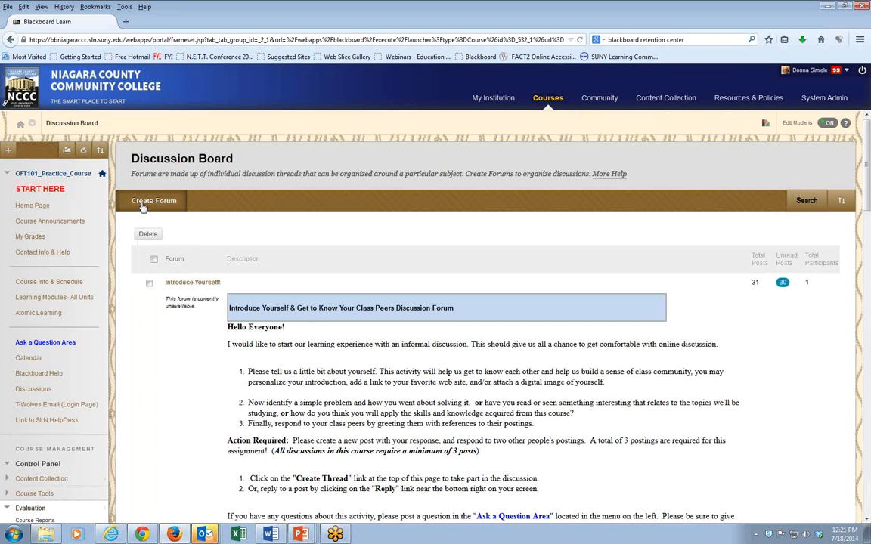
pyautogui.click(142, 206)
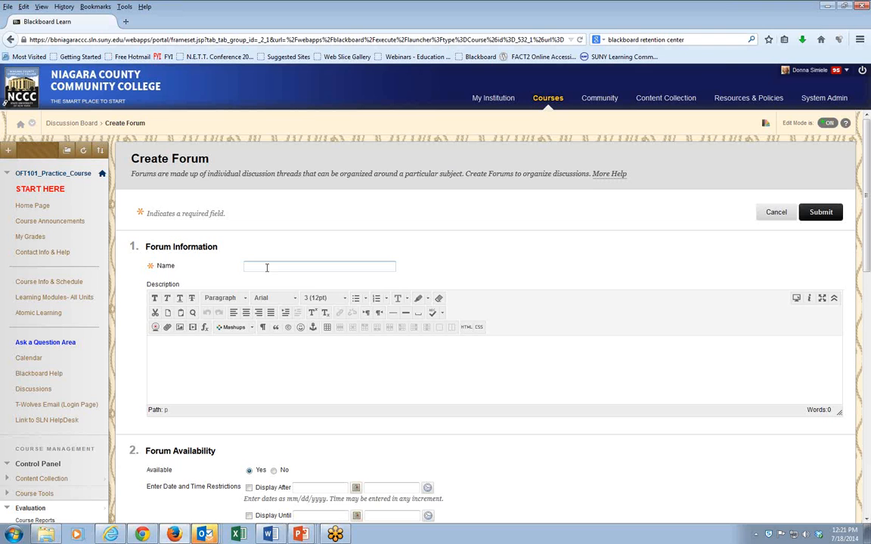
pyautogui.write('Ask')
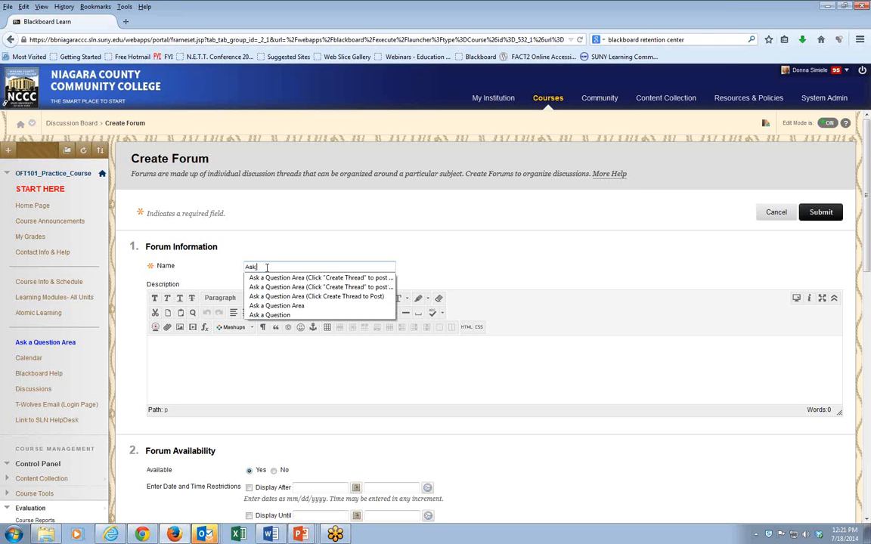
pyautogui.write(' the C')
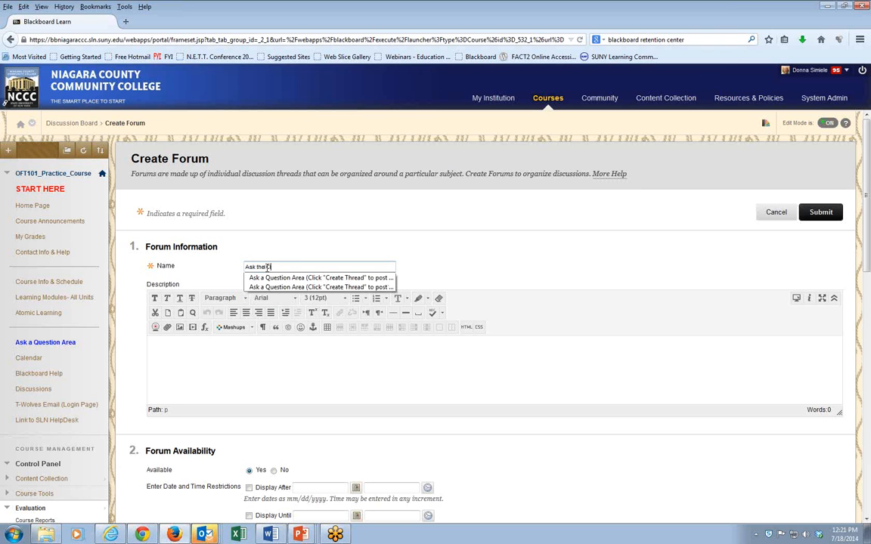
pyautogui.write('lass Questions')
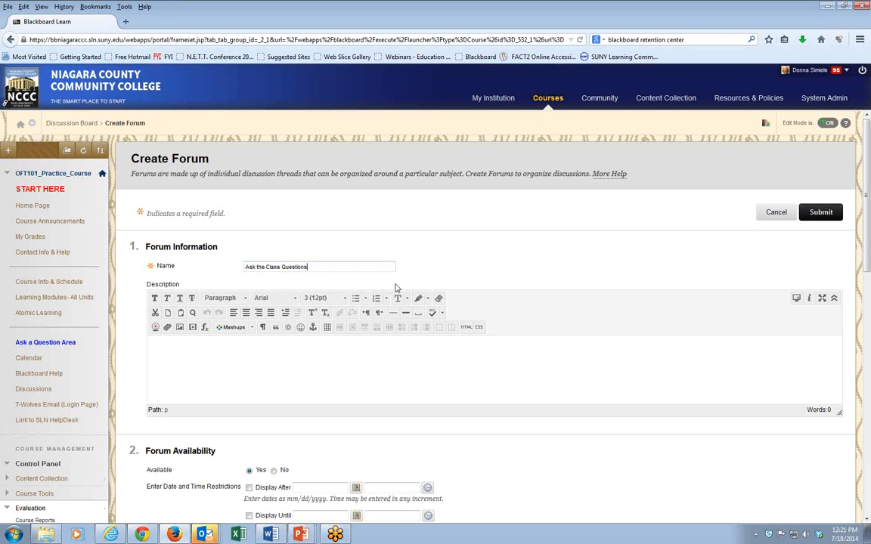
# - Review the forum availability and settings, then submit the new forum
pyautogui.scroll(-1, 521, 385)
pyautogui.scroll(-5, 527, 388)
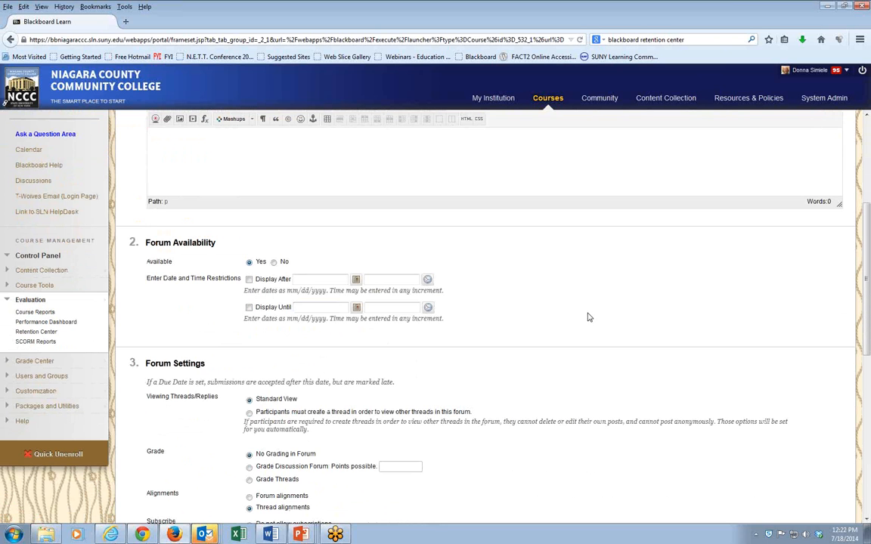
pyautogui.scroll(-2, 589, 321)
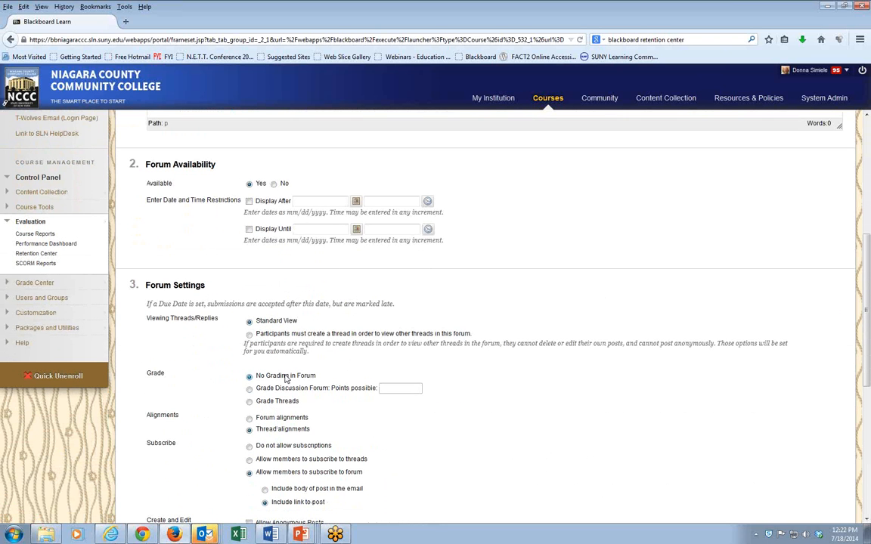
pyautogui.scroll(-1, 518, 406)
pyautogui.scroll(-1, 518, 407)
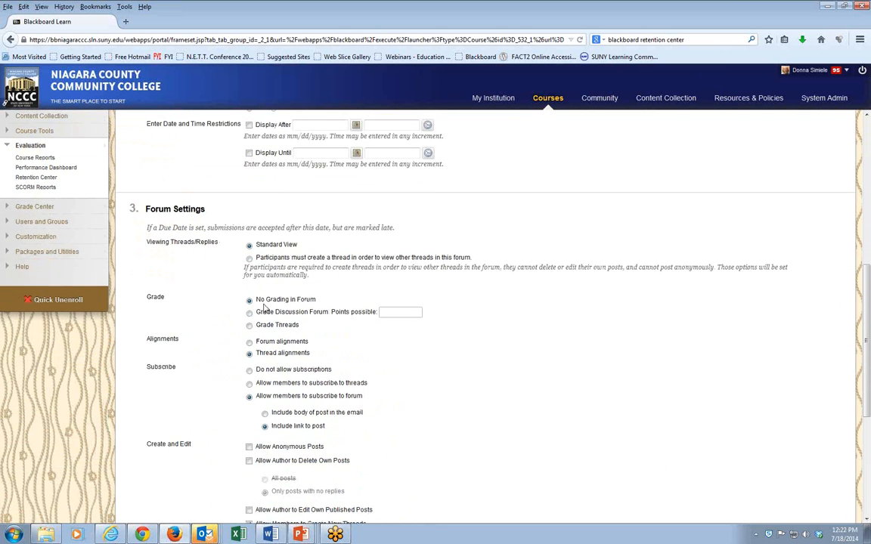
pyautogui.scroll(-3, 466, 399)
pyautogui.scroll(-2, 467, 400)
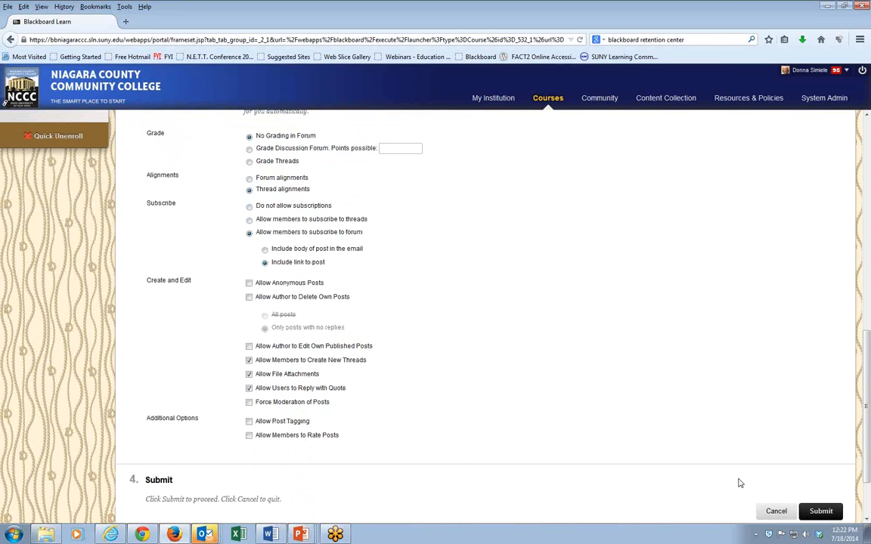
pyautogui.click(823, 511)
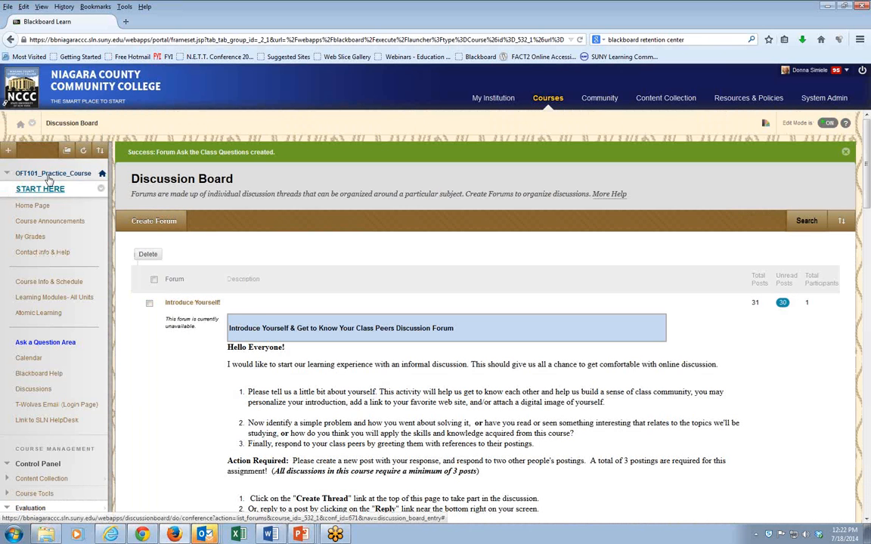
# - Add a course menu link to the Ask the Class Questions forum and make it available to users
pyautogui.click(7, 150)
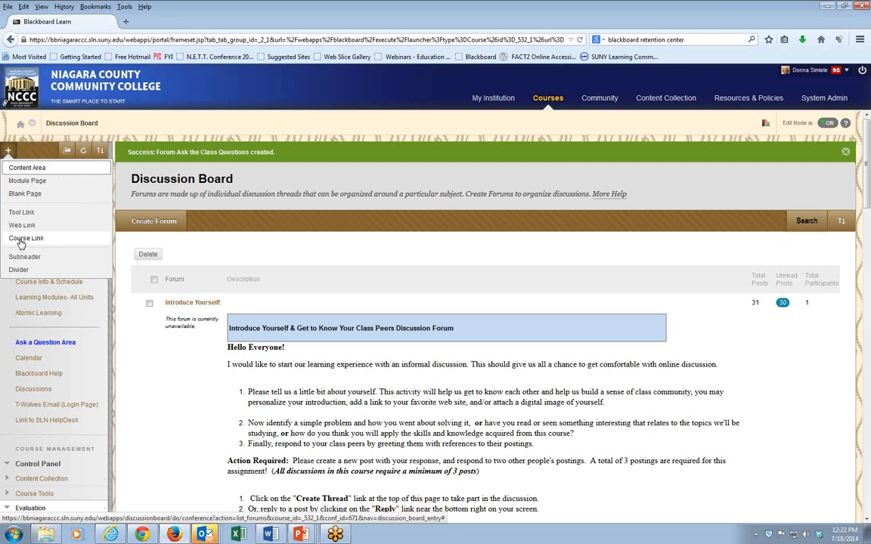
pyautogui.click(22, 240)
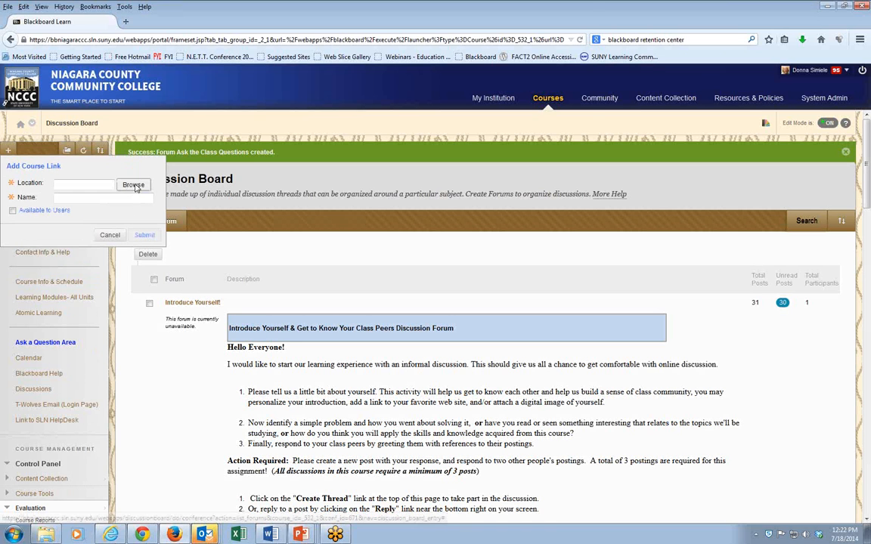
pyautogui.click(134, 186)
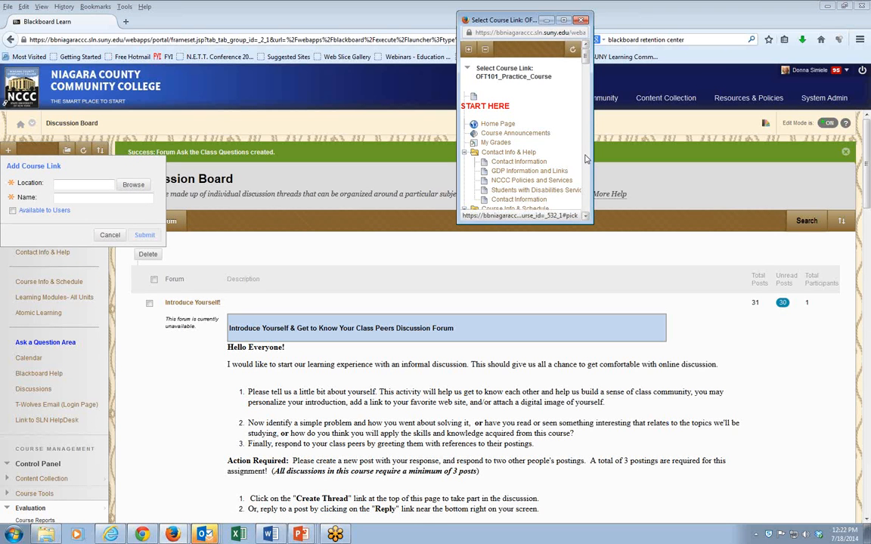
pyautogui.moveTo(585, 58); pyautogui.dragTo(594, 208)
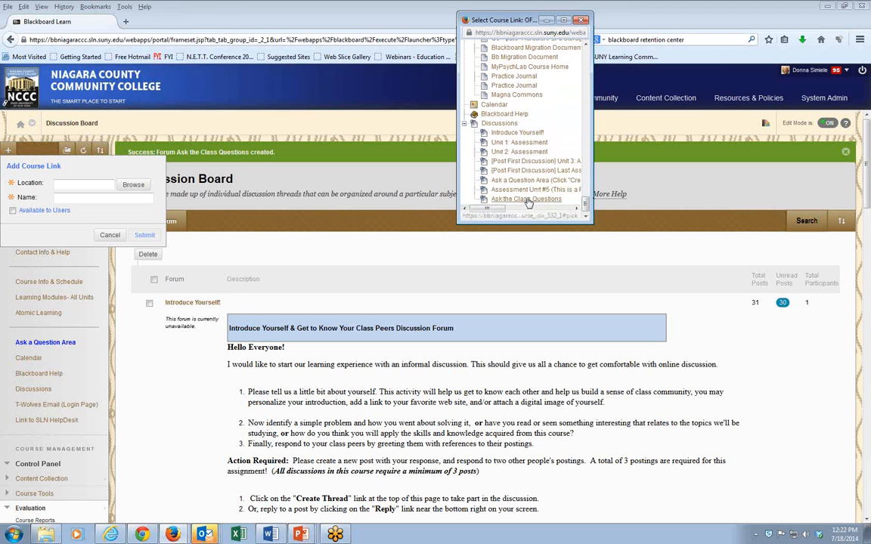
pyautogui.click(525, 200)
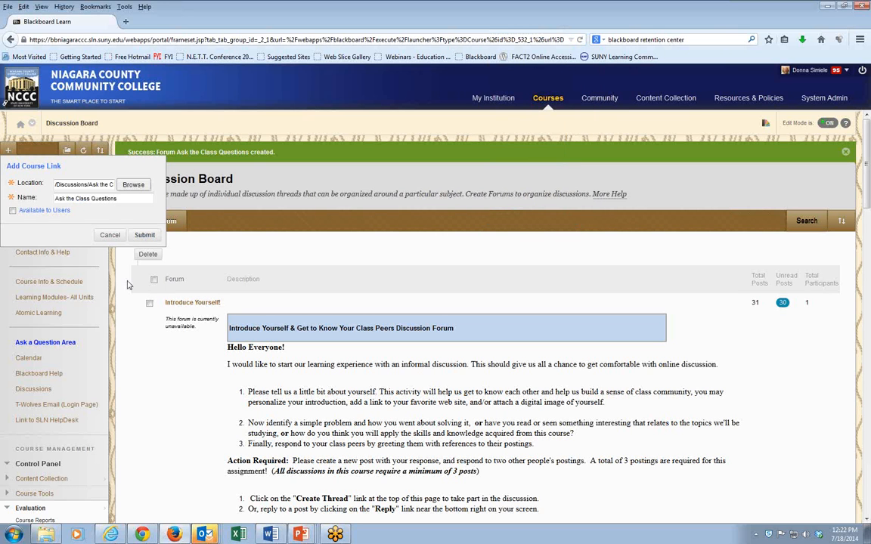
pyautogui.click(12, 210)
pyautogui.moveTo(116, 198); pyautogui.dragTo(47, 193)
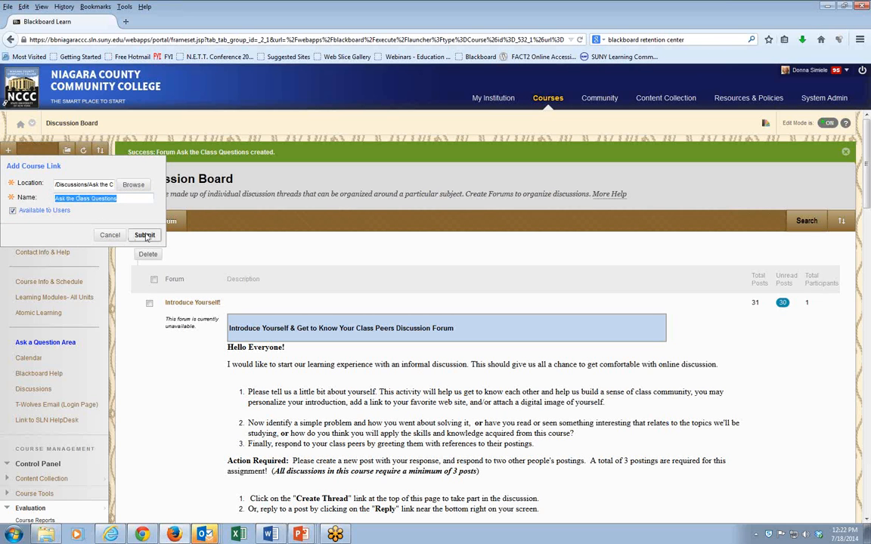
pyautogui.click(145, 235)
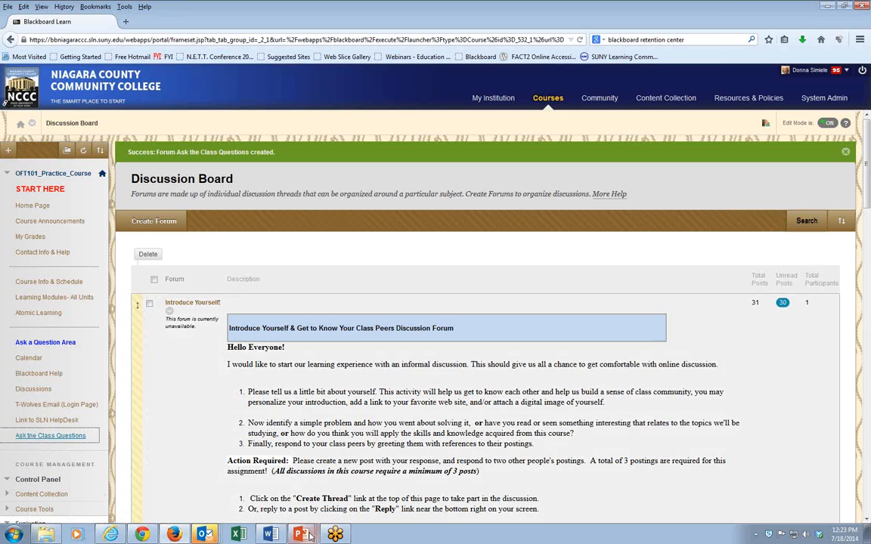
# - Switch to the PowerPoint slide show window
pyautogui.moveTo(300, 537)
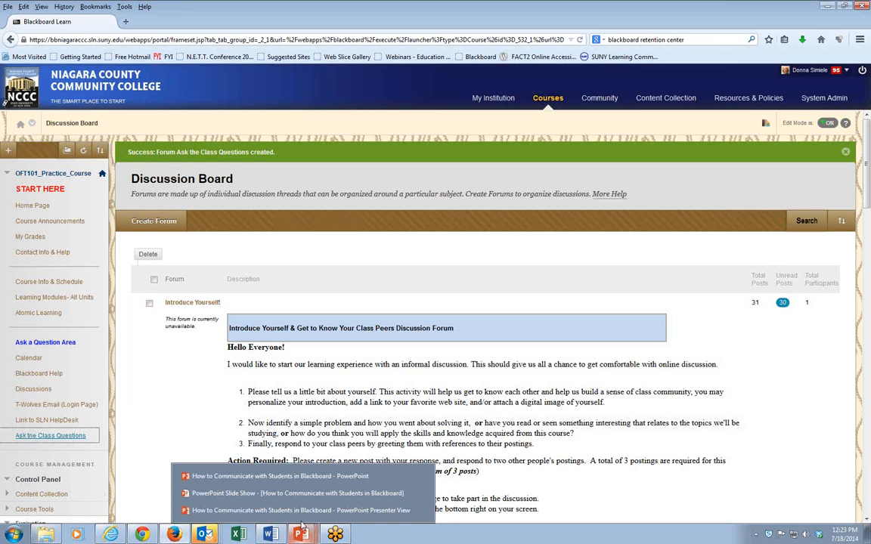
pyautogui.click(298, 495)
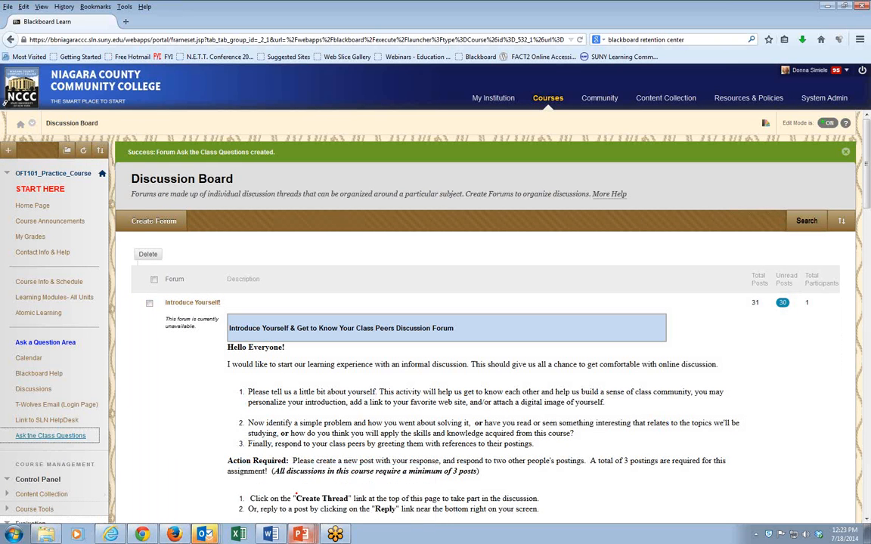